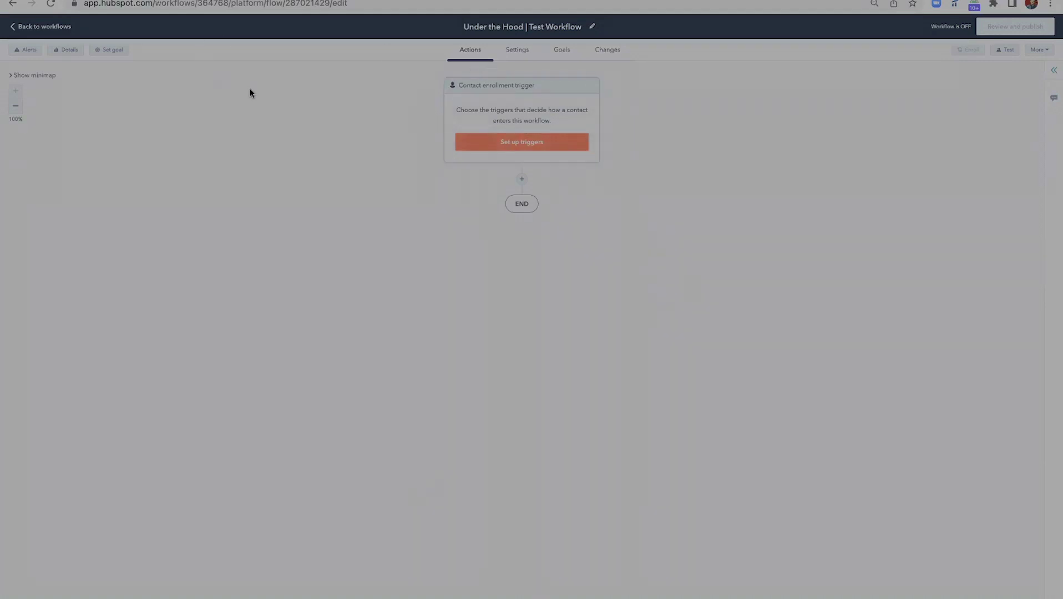
Look over the workflows list and the starting options offered for a workflow created from scratch
left_click(31, 27)
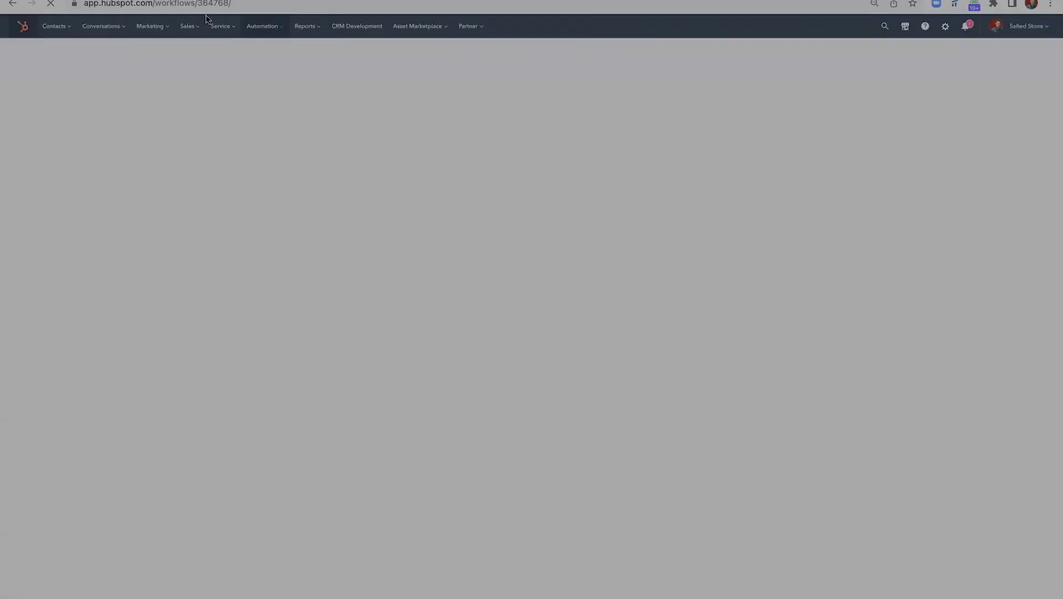
left_click(268, 31)
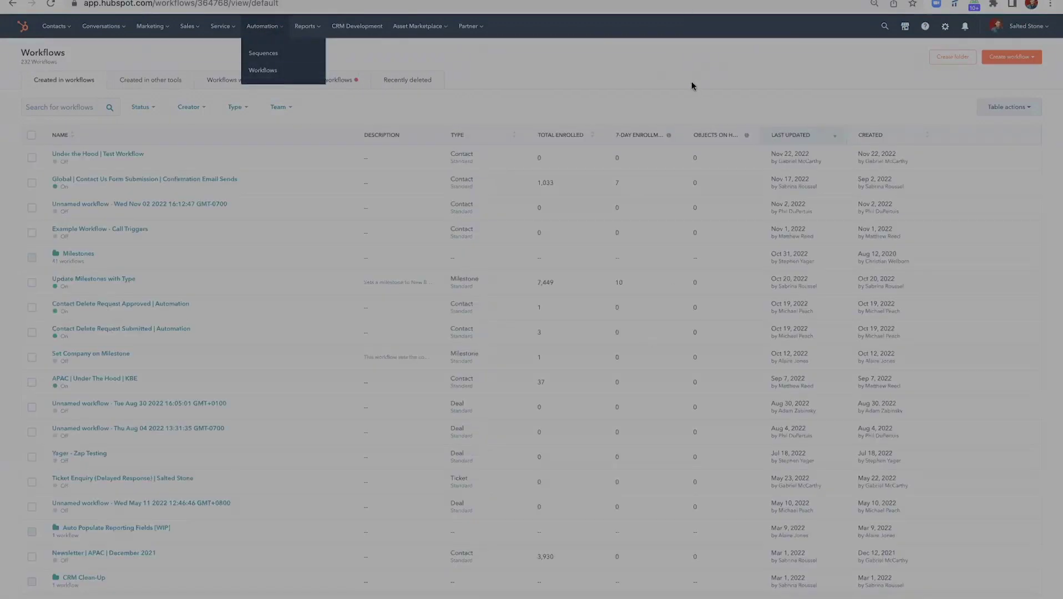
left_click(668, 84)
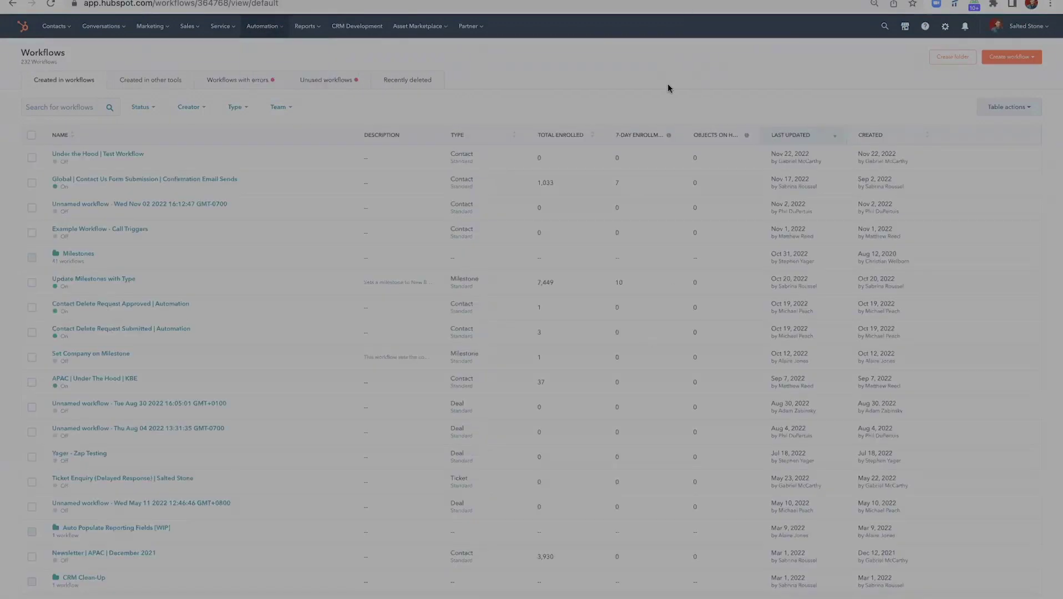
triple_click(23, 63)
left_click(1033, 58)
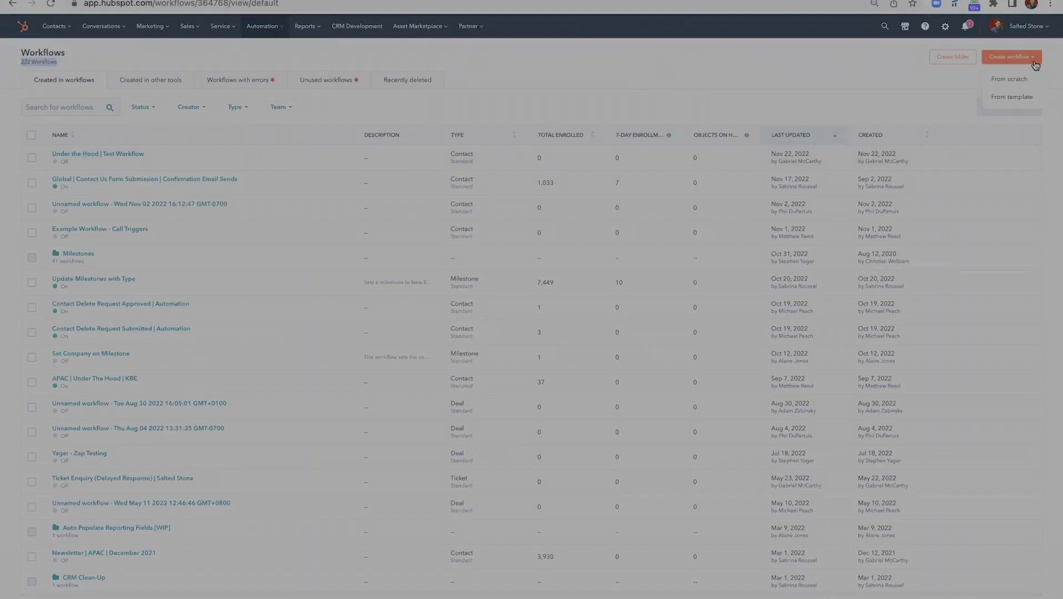
left_click(1009, 80)
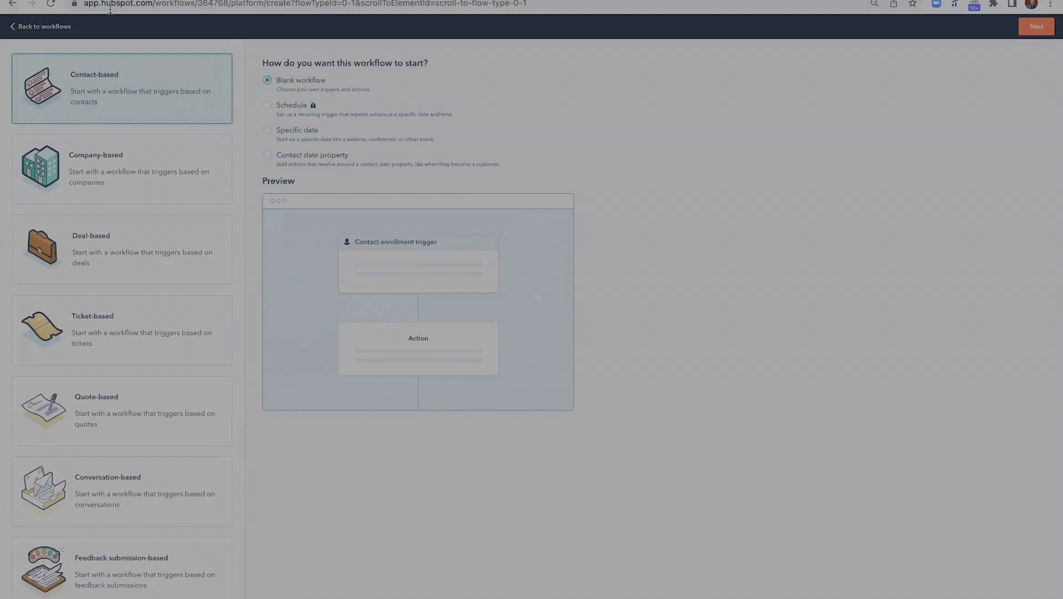
left_click(45, 26)
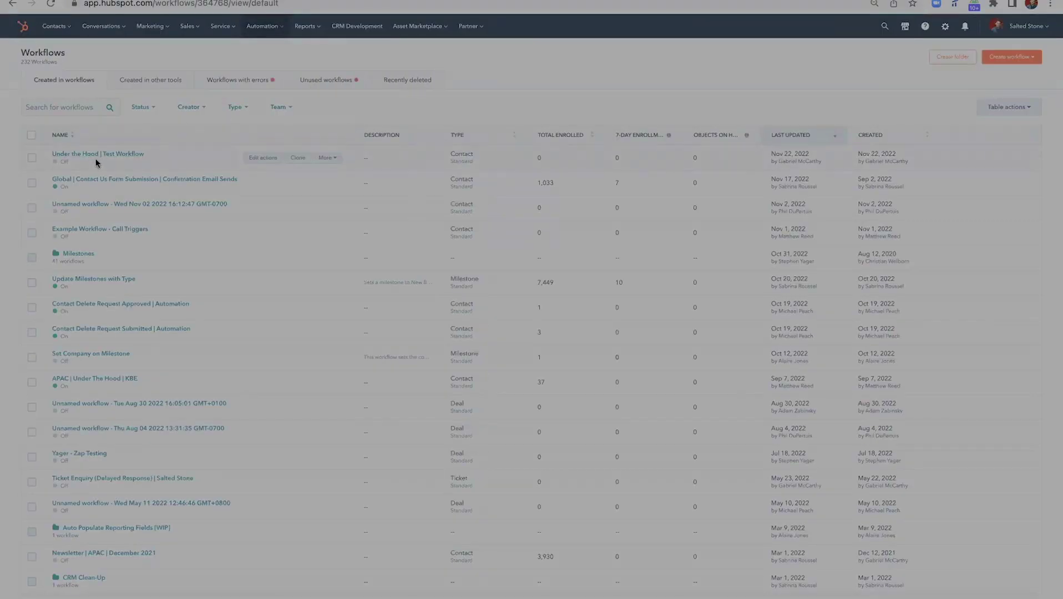
In Under the Hood | Test Workflow, set the enrollment trigger to Activity type is any of LinkedIn Message and save it
left_click(101, 158)
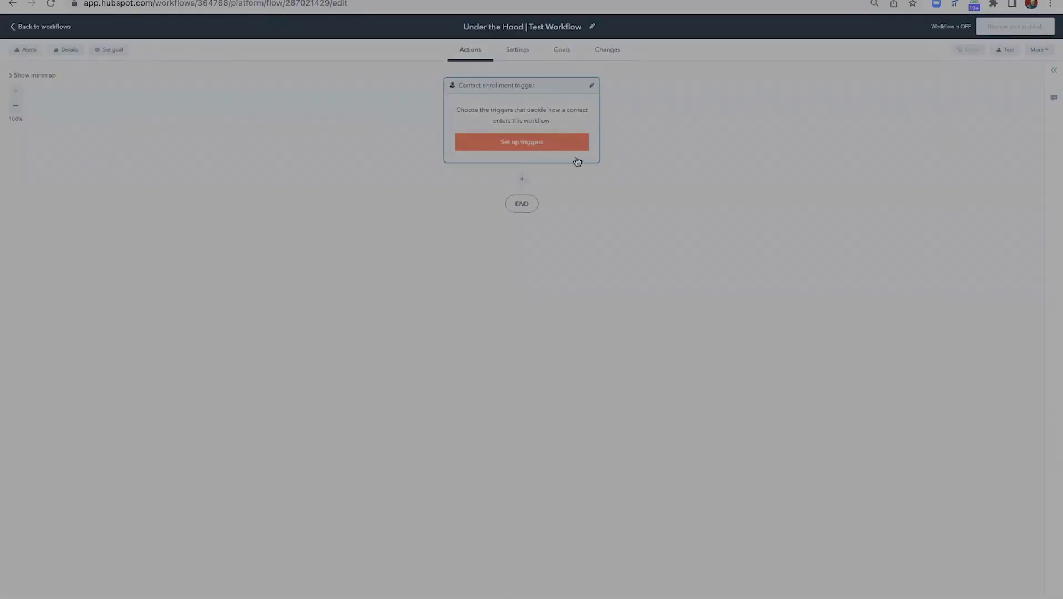
left_click(546, 143)
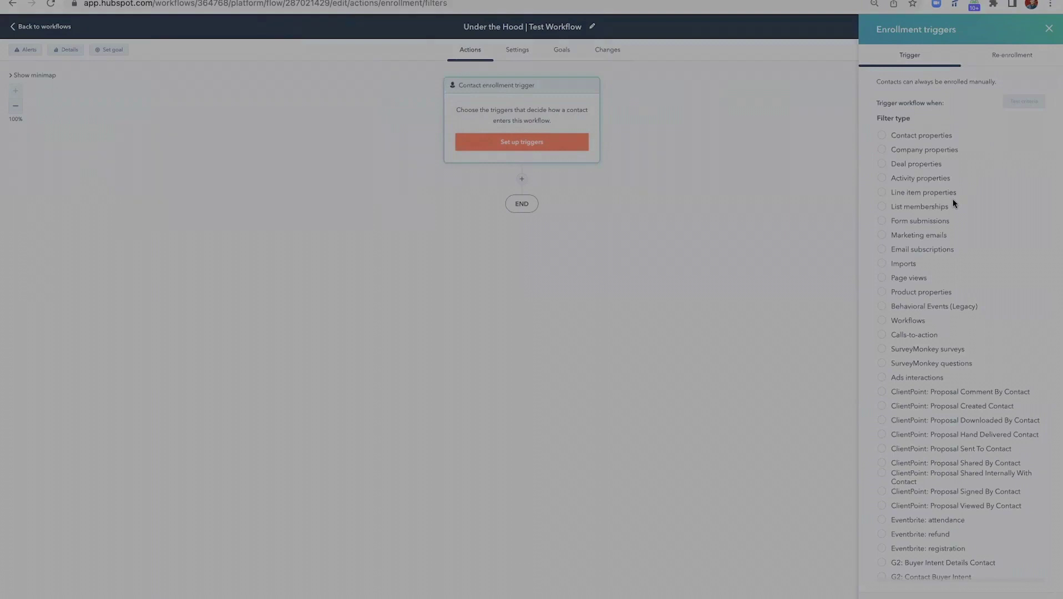
left_click(882, 179)
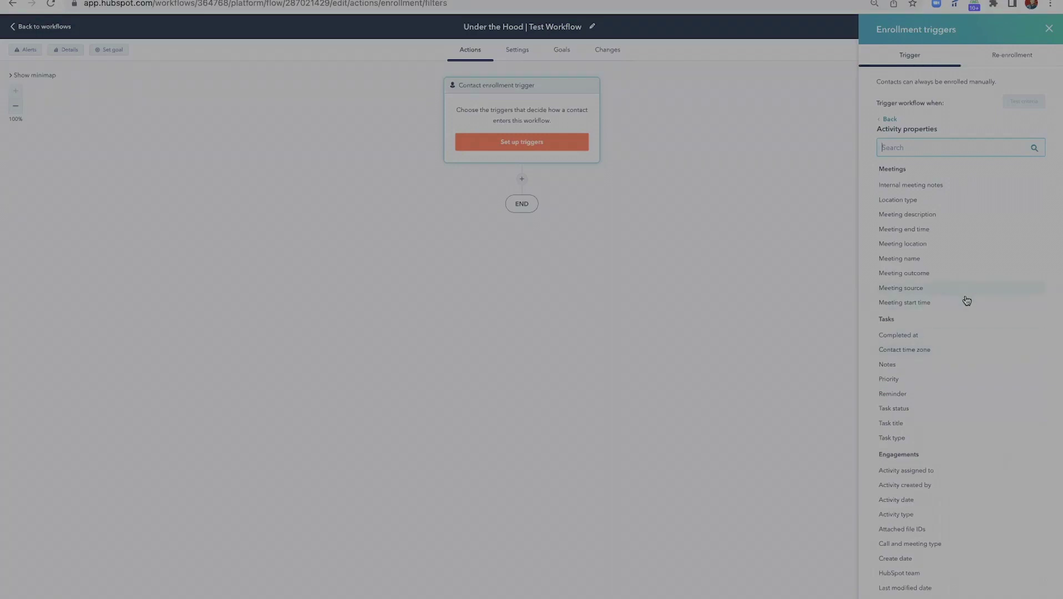
scroll(953, 324, "down", 3)
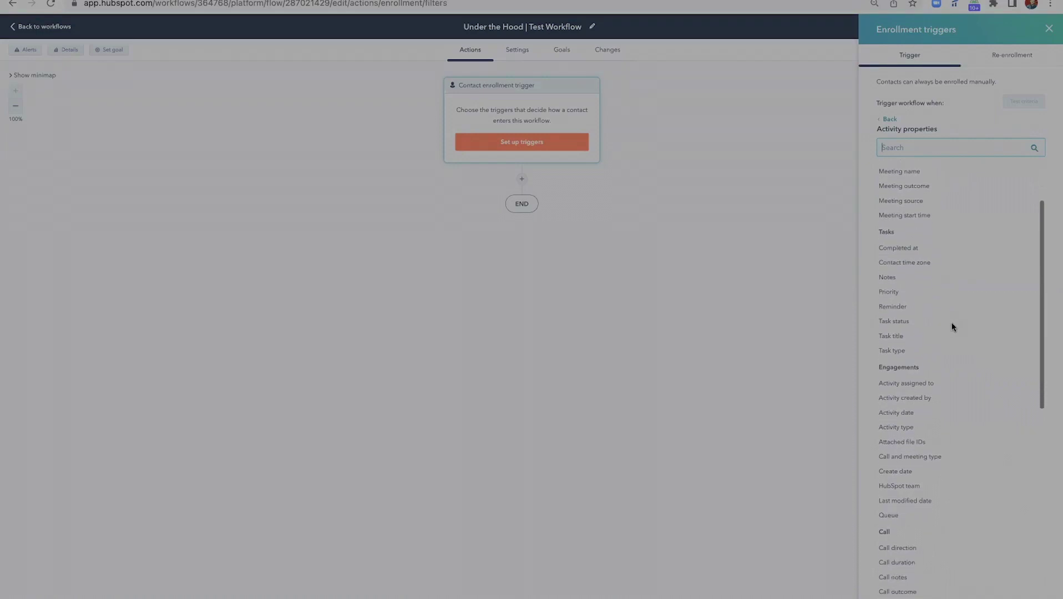
left_click(925, 427)
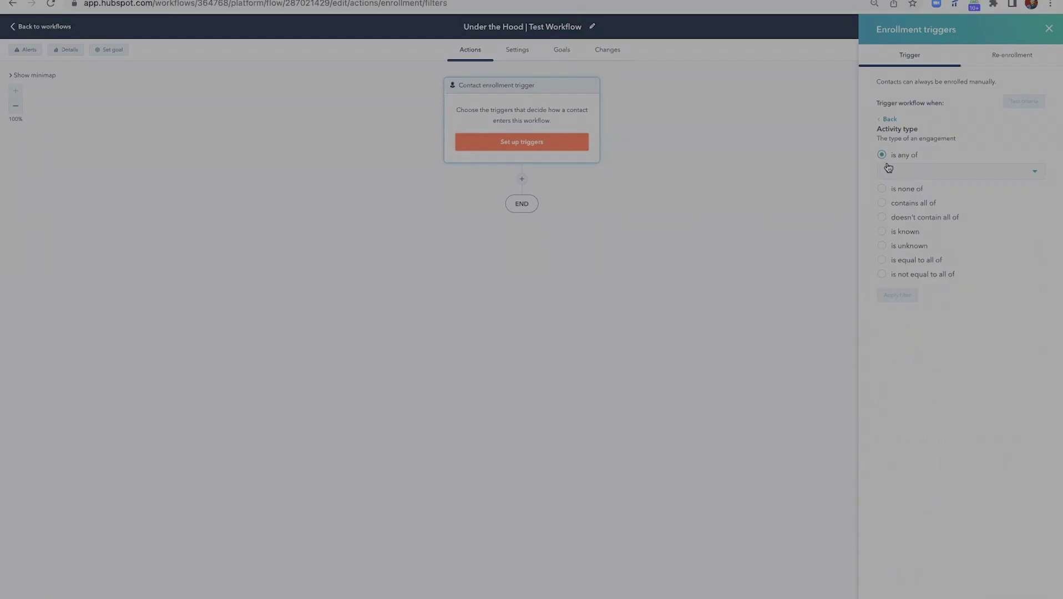
left_click(927, 170)
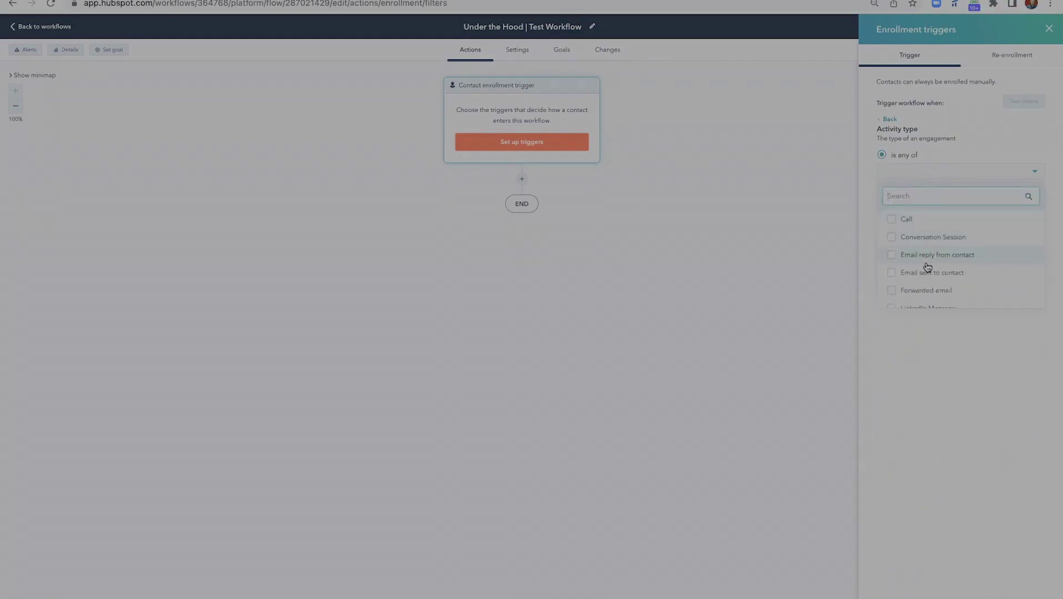
scroll(923, 278, "down", 2)
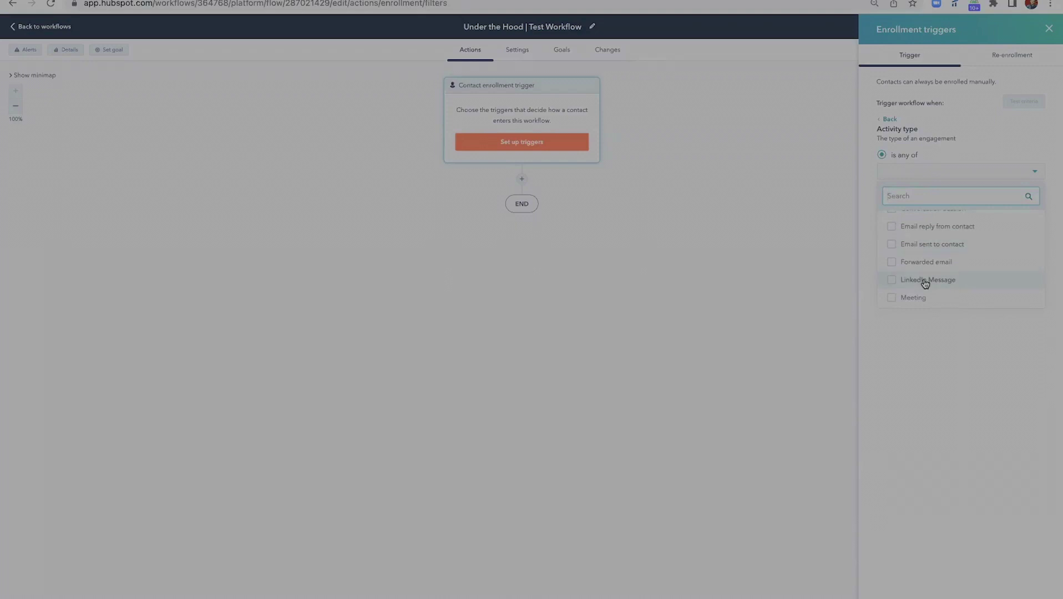
scroll(923, 280, "down", 1)
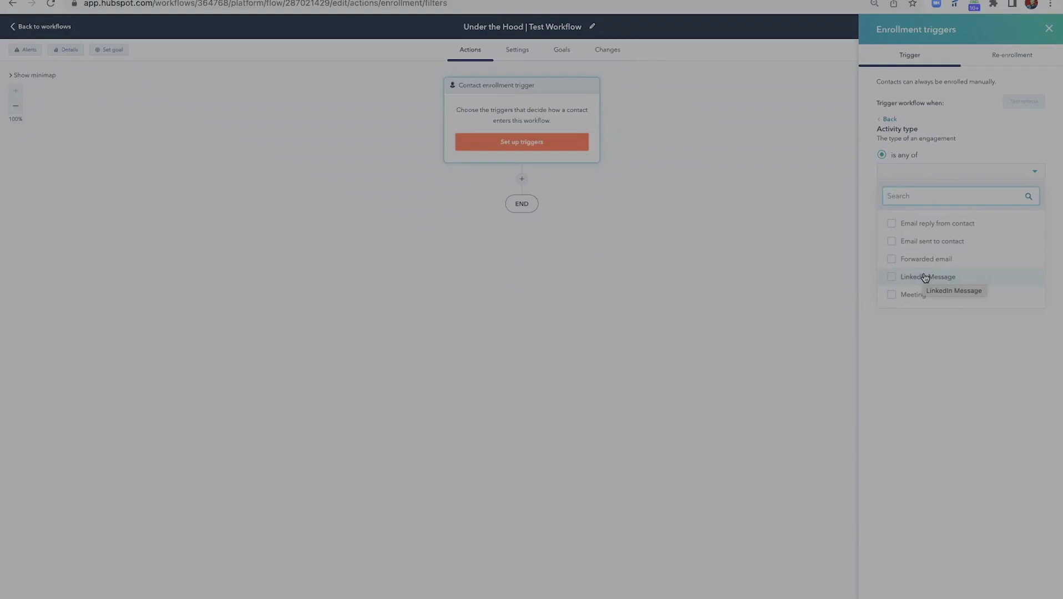
left_click(924, 277)
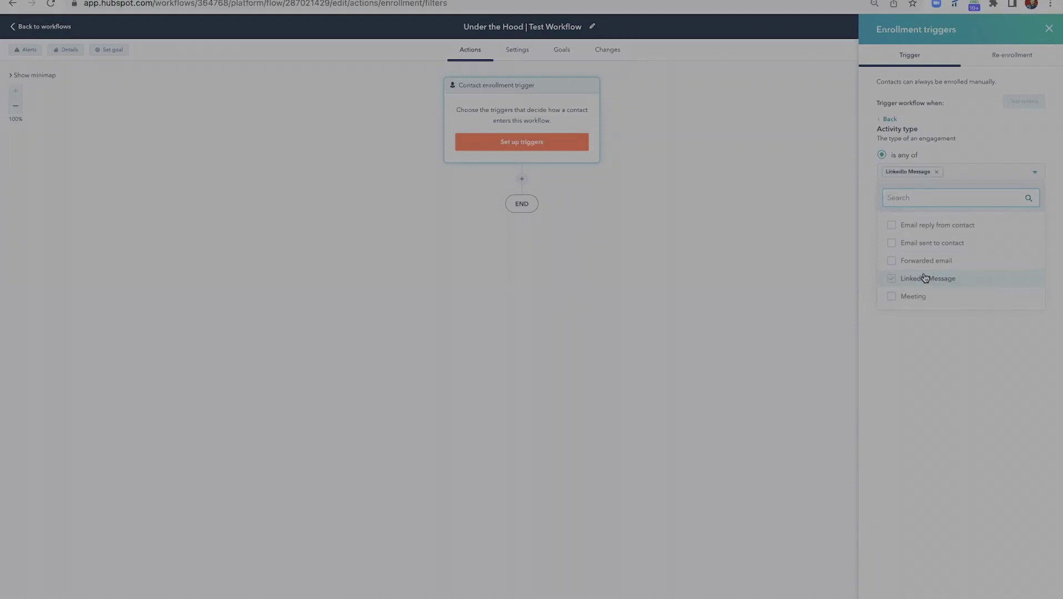
left_click(910, 364)
left_click(898, 297)
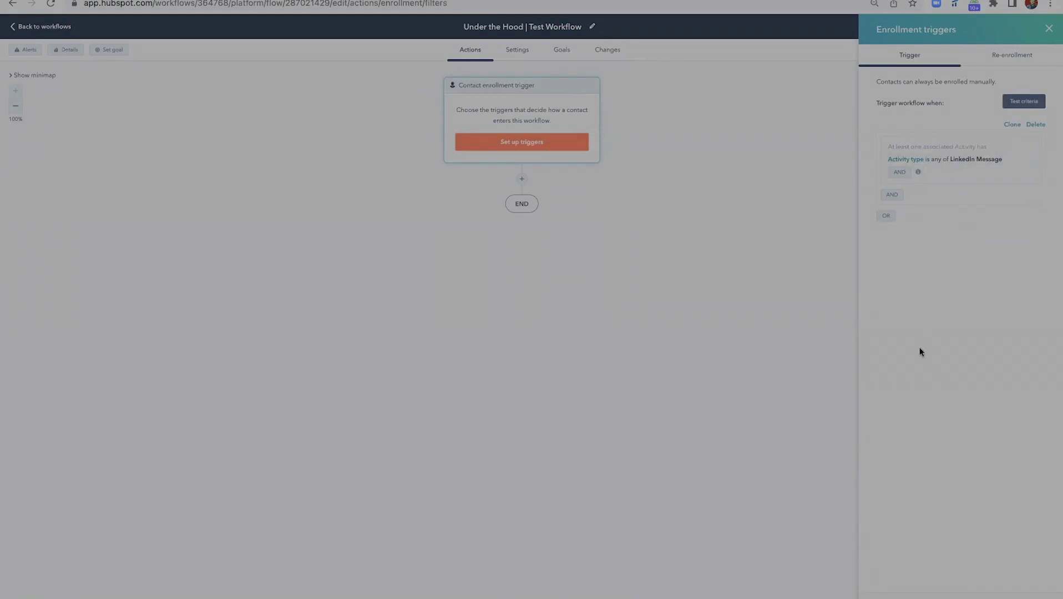
left_click(895, 574)
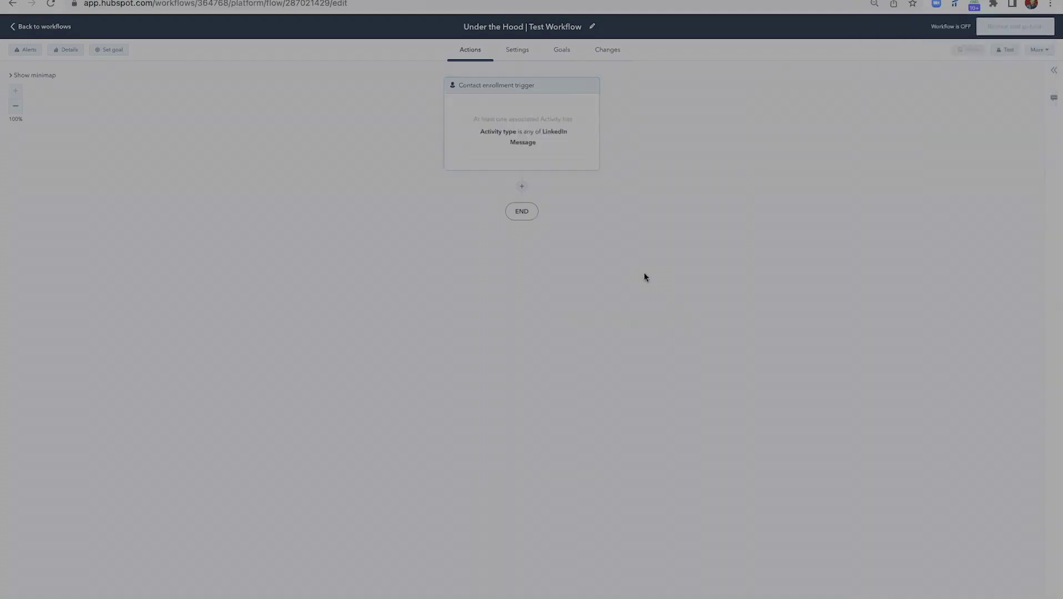
Add a delay for a set amount of time of 1 hour directly after the enrollment trigger
left_click(523, 189)
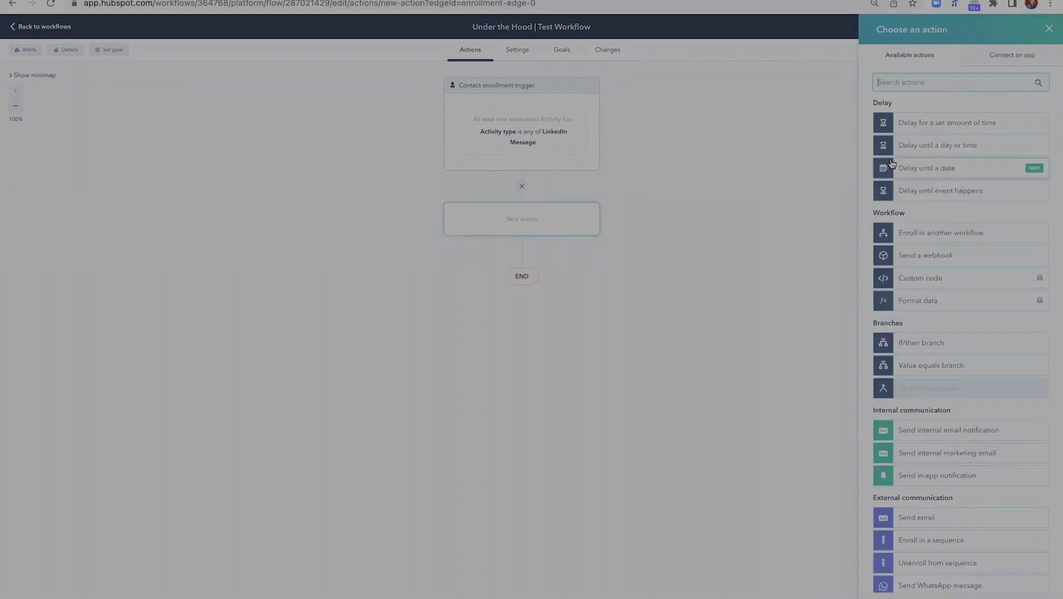
left_click(945, 128)
left_click(961, 119)
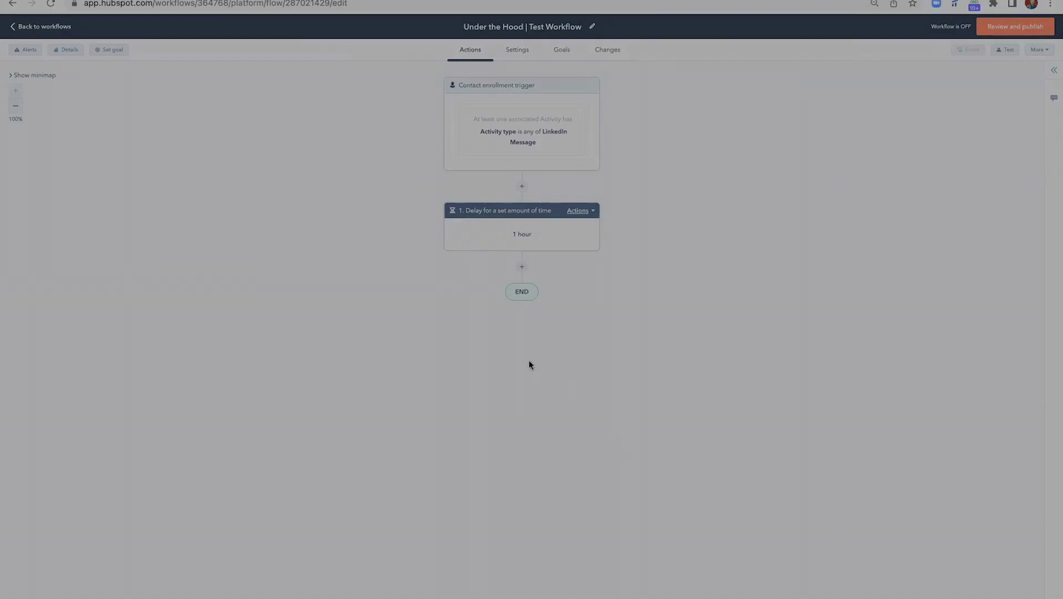
Add a Send email action after the delay, using the automated email APAC | Under The Hood | KBE
left_click(521, 267)
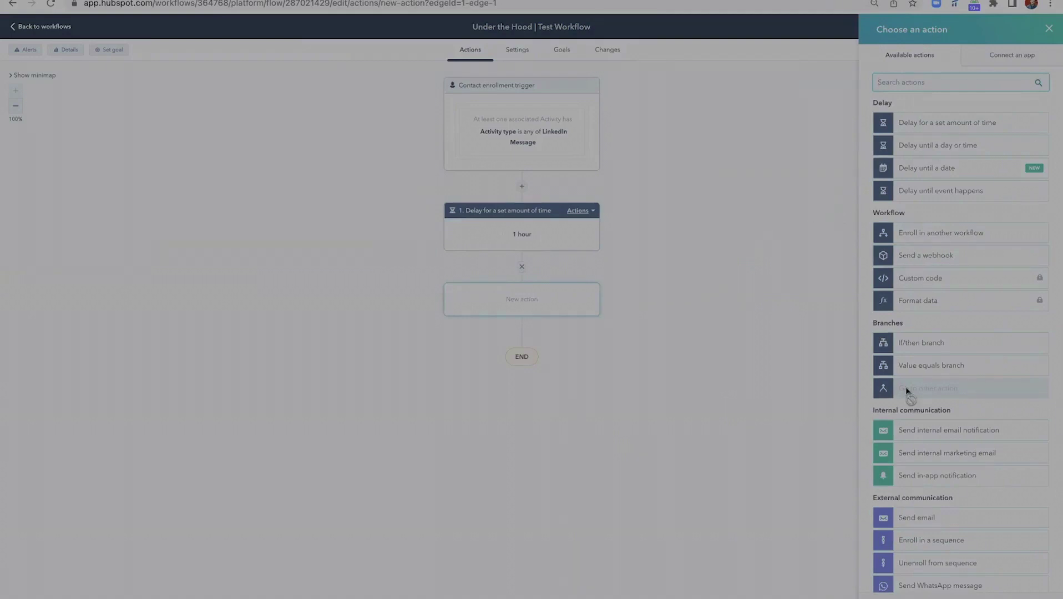
scroll(905, 387, "down", 2)
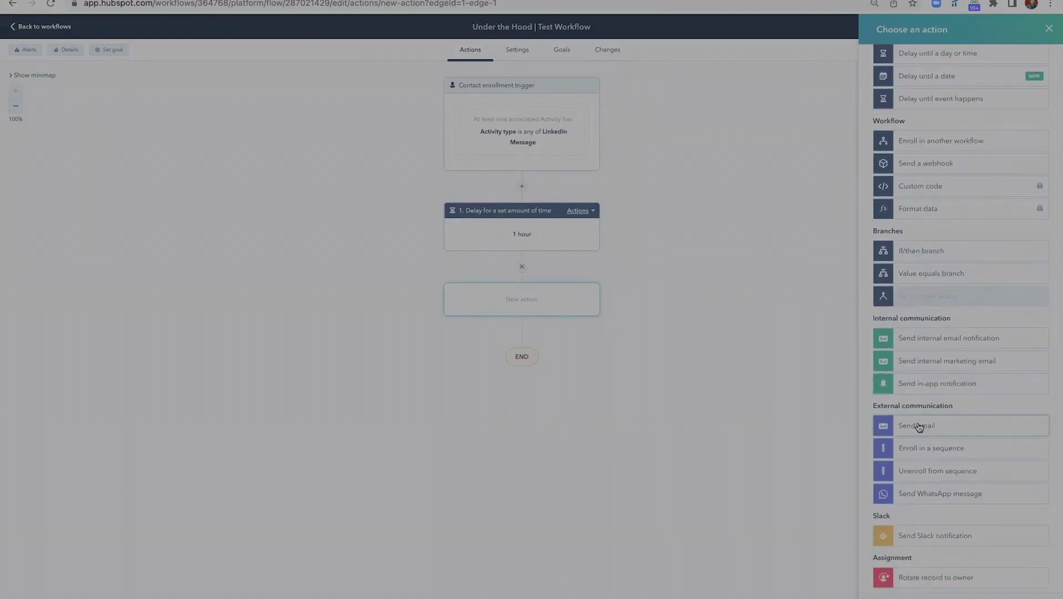
left_click_drag(883, 408, 956, 408)
scroll(956, 405, "down", 1)
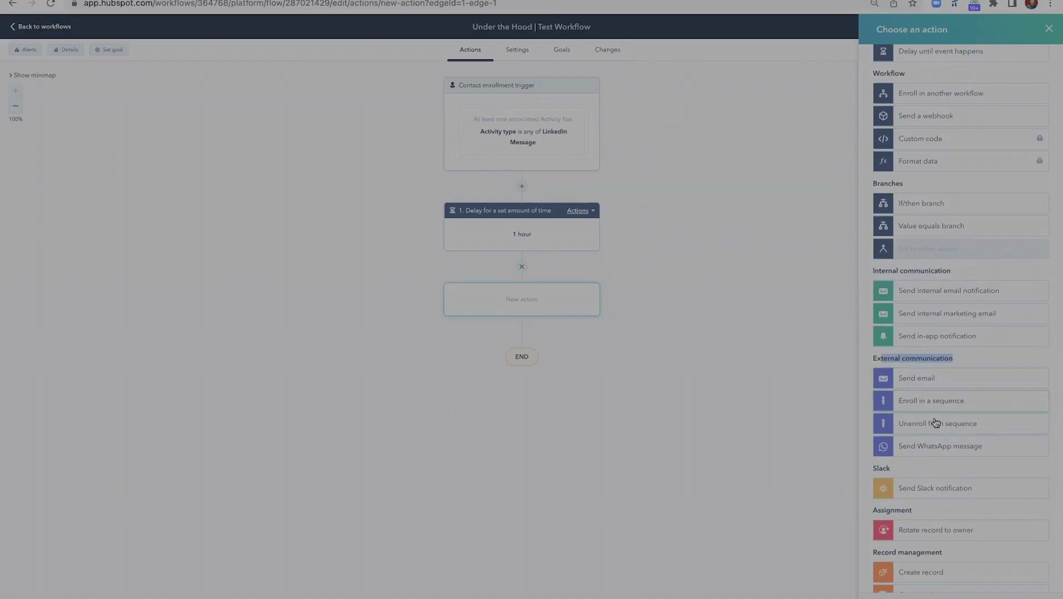
left_click(923, 385)
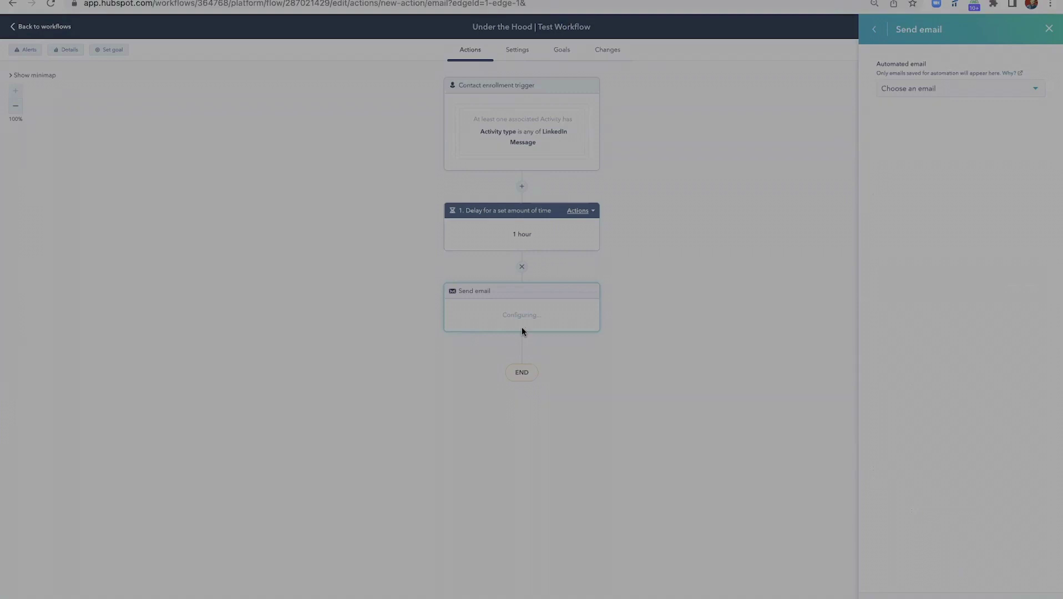
left_click(937, 89)
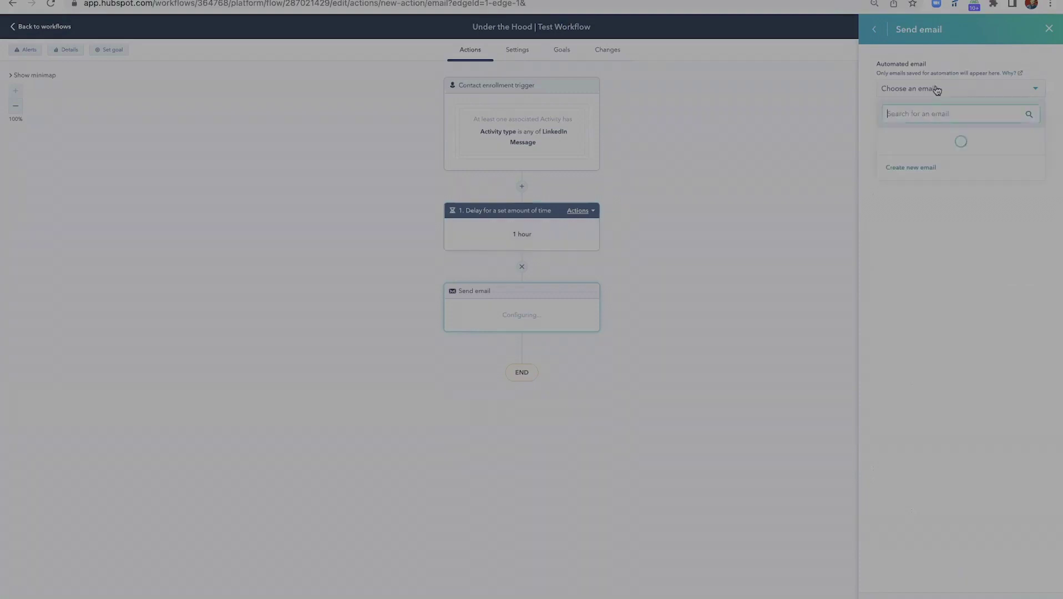
scroll(937, 173, "down", 1)
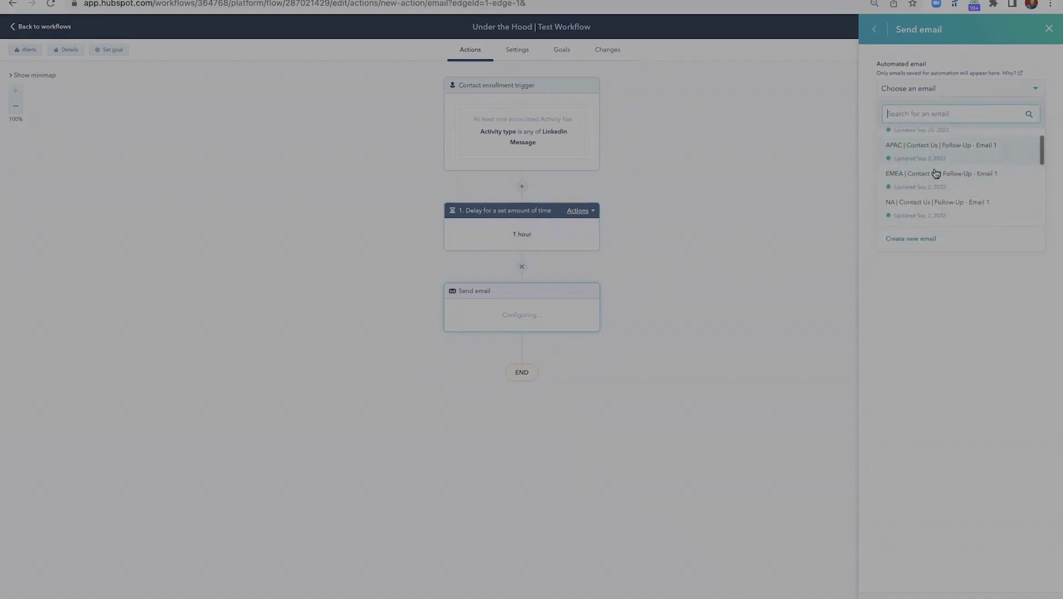
scroll(936, 173, "up", 1)
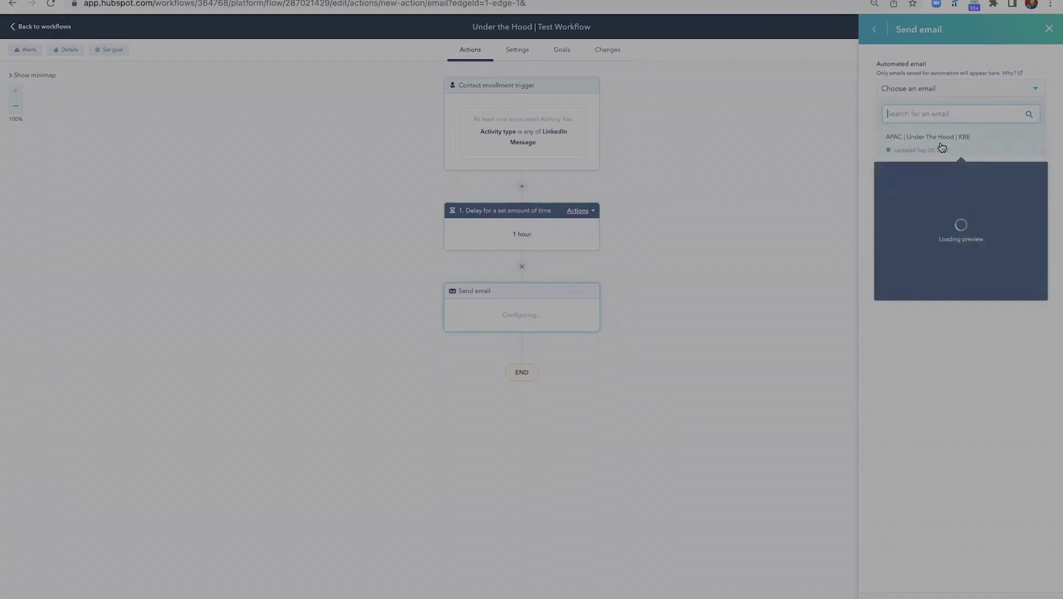
left_click(945, 146)
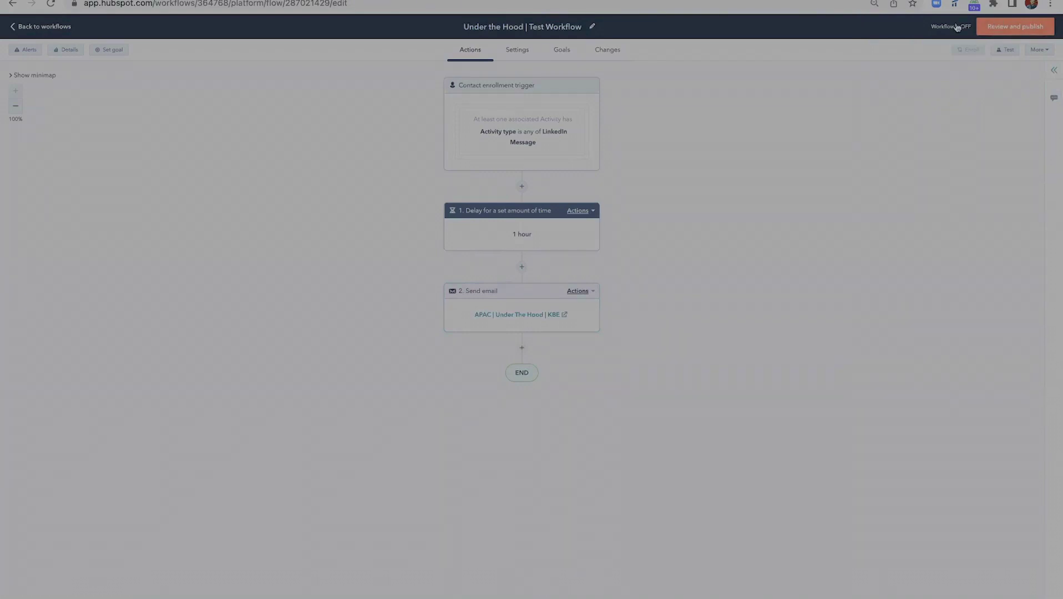
Review the workflow's general settings, including the available campaigns, without selecting one
left_click(522, 50)
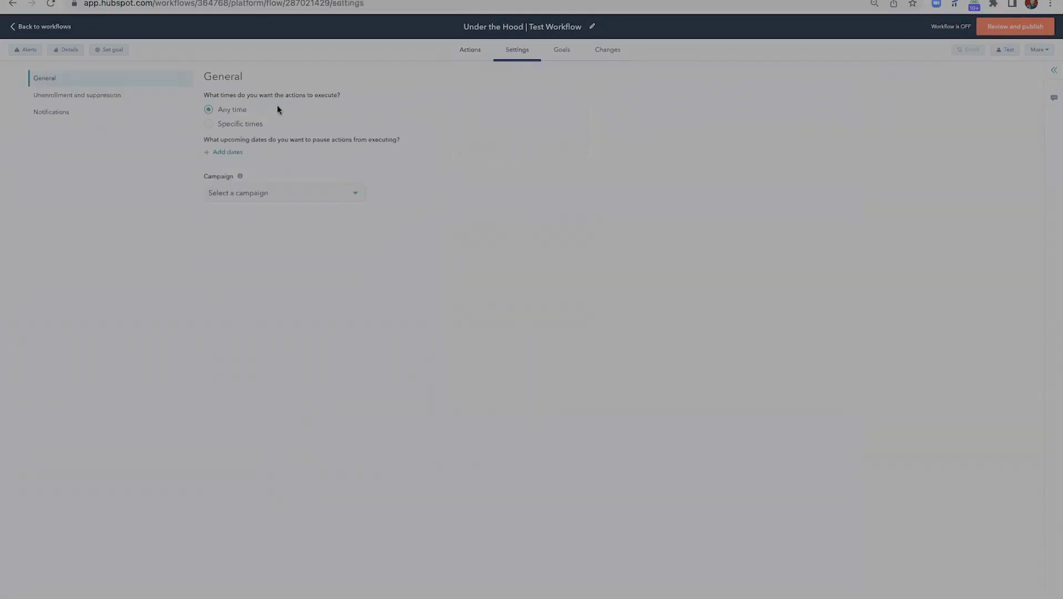
left_click(310, 192)
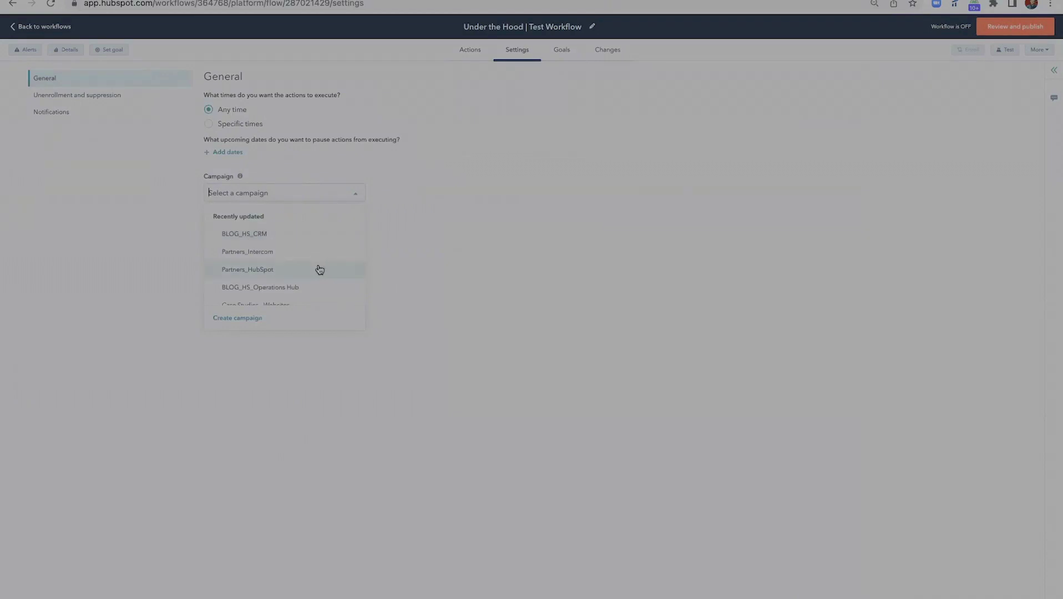
left_click(466, 226)
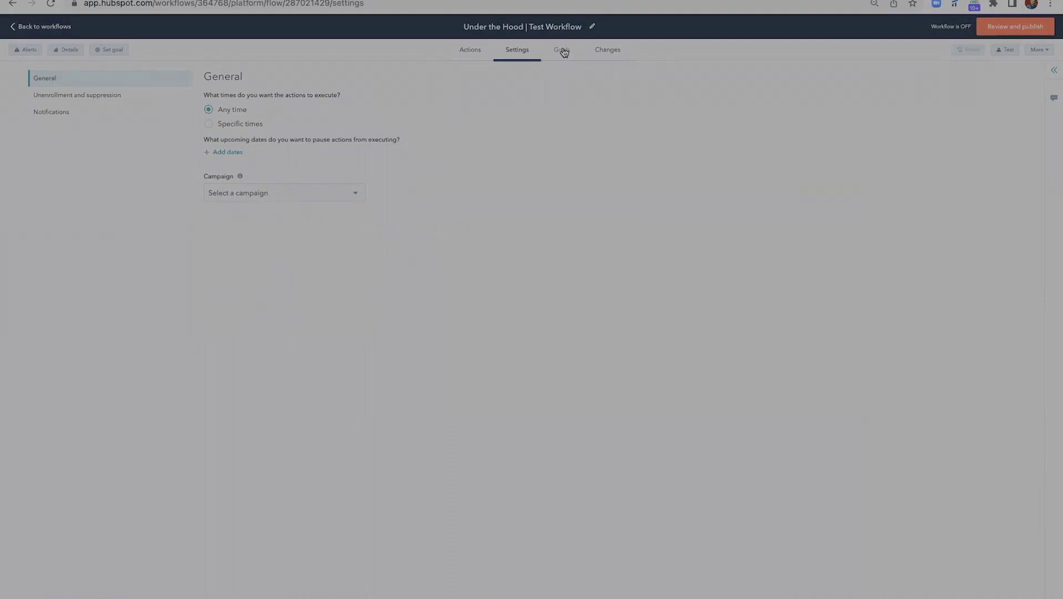
Set the workflow goal to Lifecycle stage is any of Opportunity, save it, and open the review before publishing
left_click(563, 51)
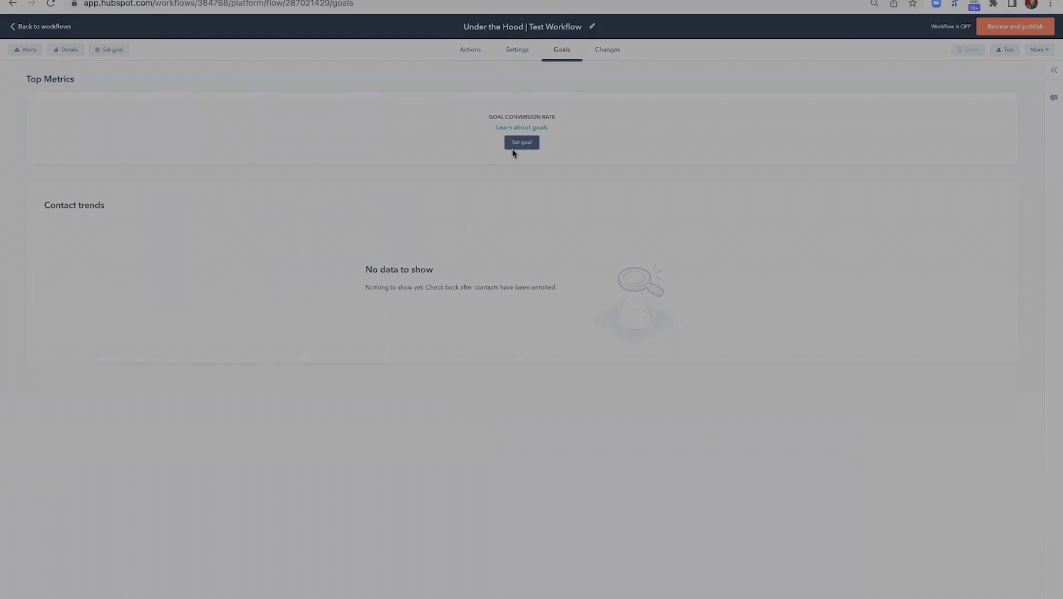
left_click(515, 143)
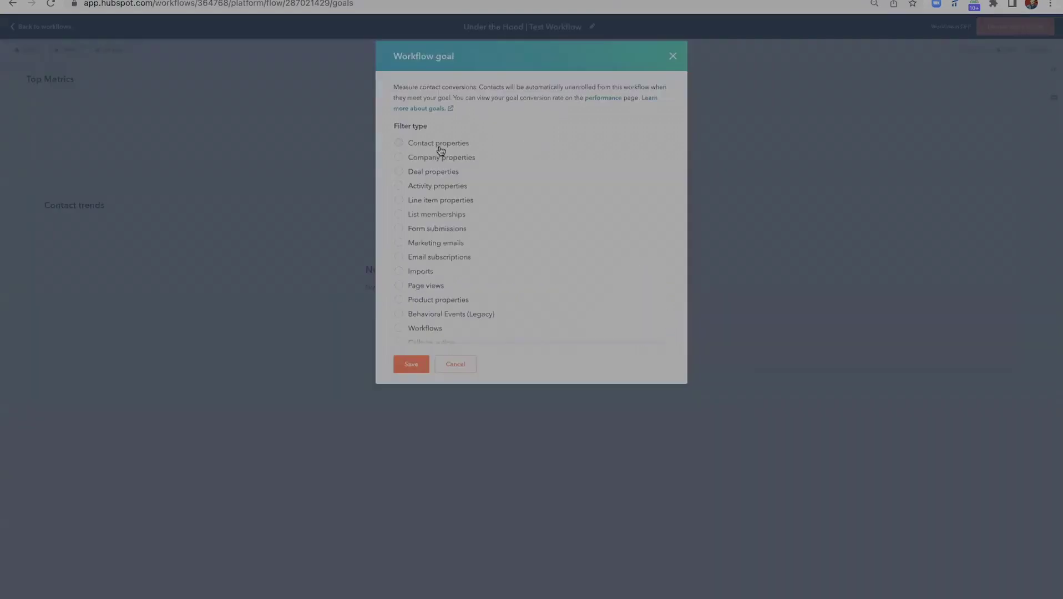
left_click(439, 145)
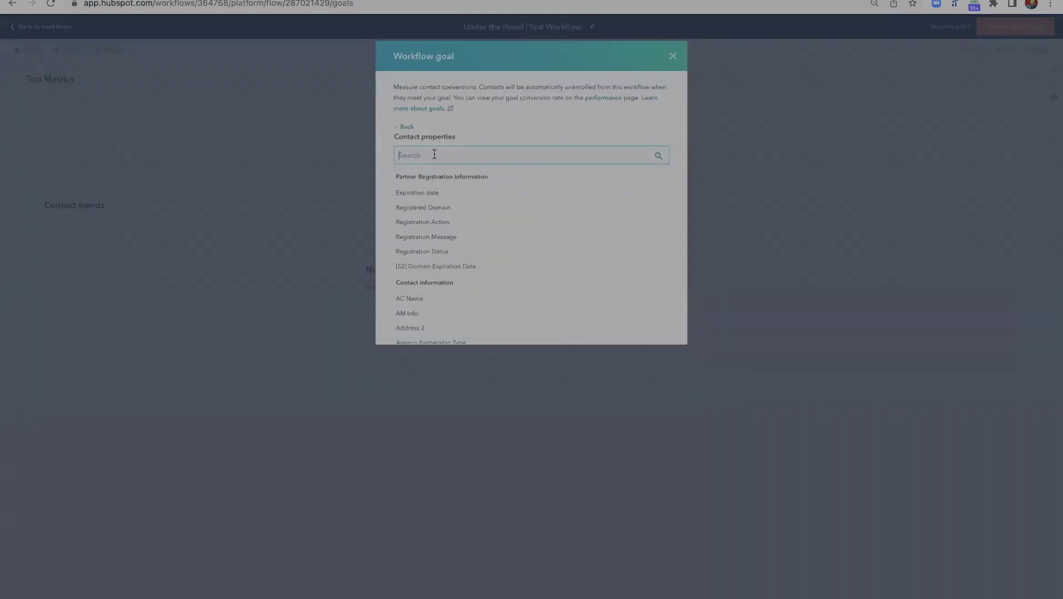
type("life")
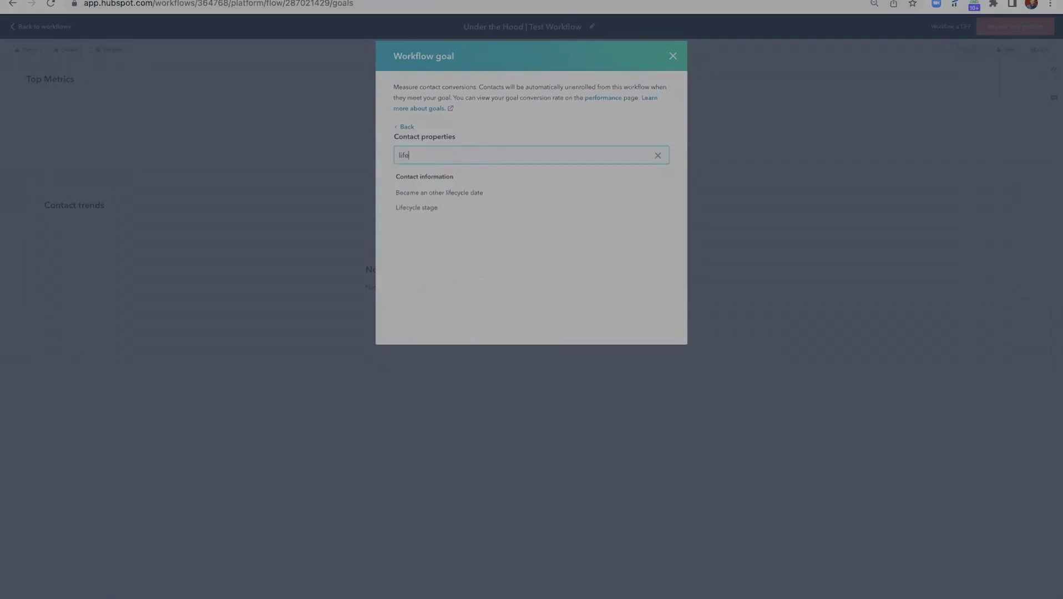
left_click(422, 208)
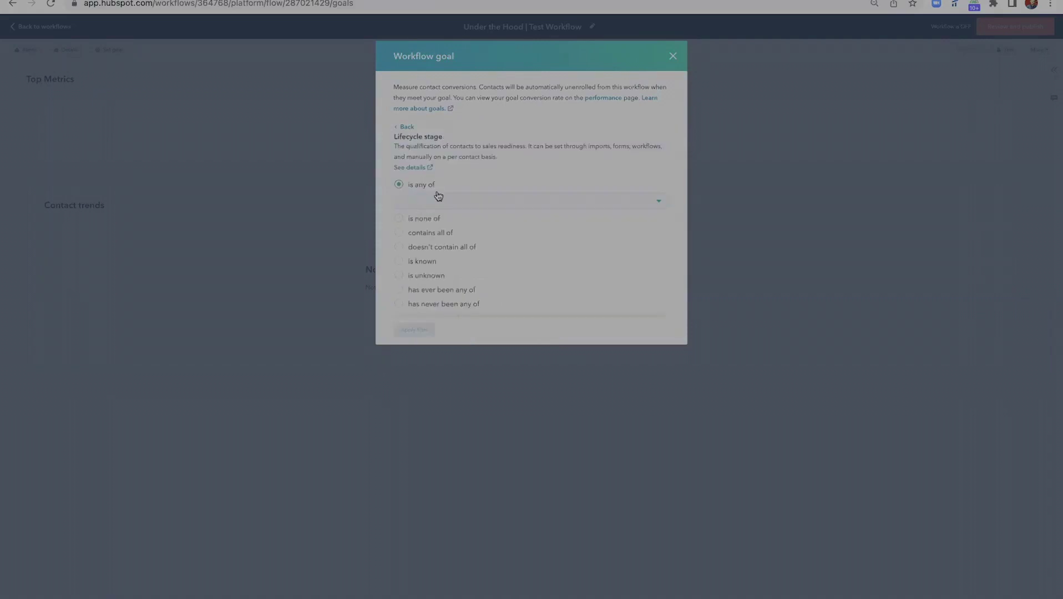
left_click(436, 200)
scroll(431, 289, "down", 1)
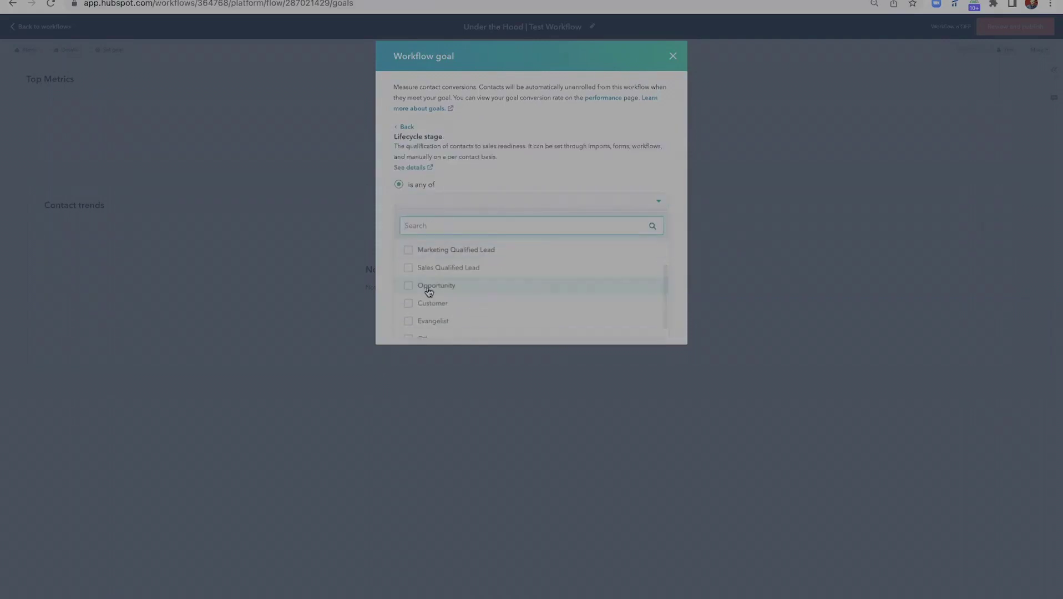
left_click(430, 289)
left_click(682, 242)
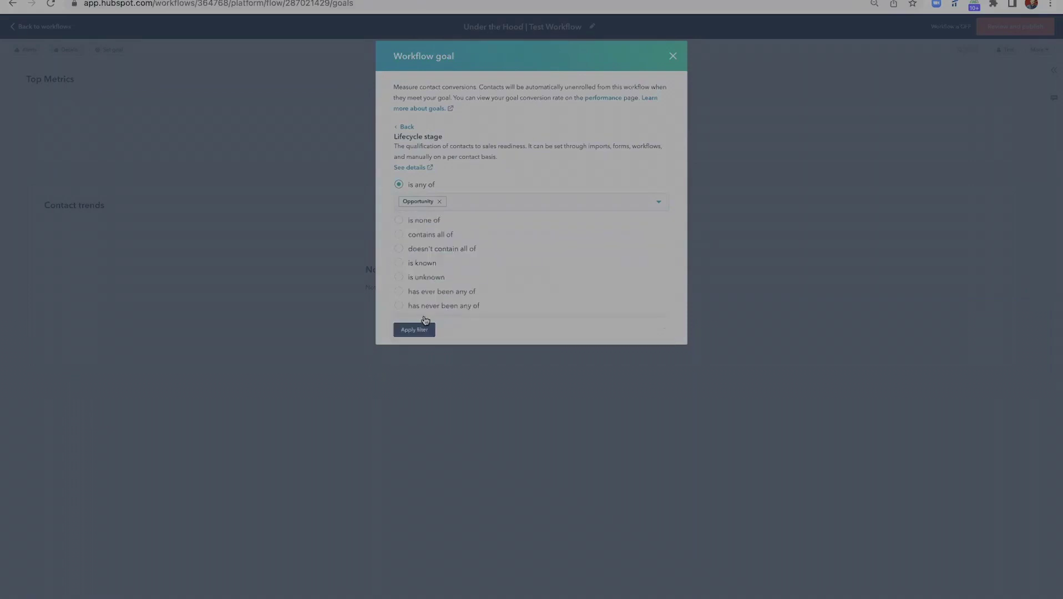
left_click(414, 329)
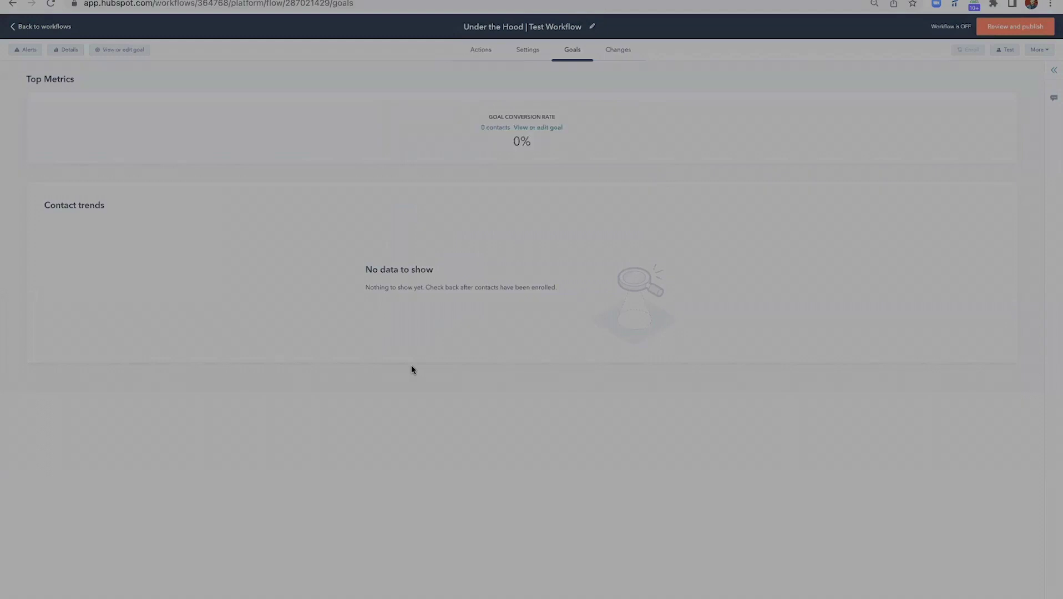
left_click(1040, 25)
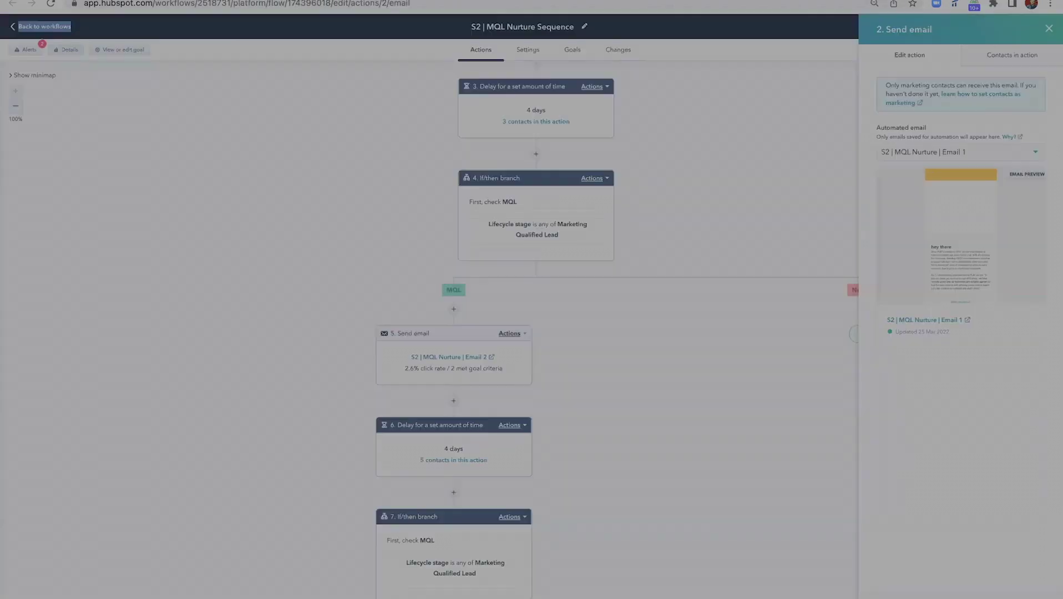
In S2 | MQL Nurture Sequence, examine the enrollment criteria and the contacts waiting in the first delay
left_click(1049, 29)
scroll(663, 176, "up", 10)
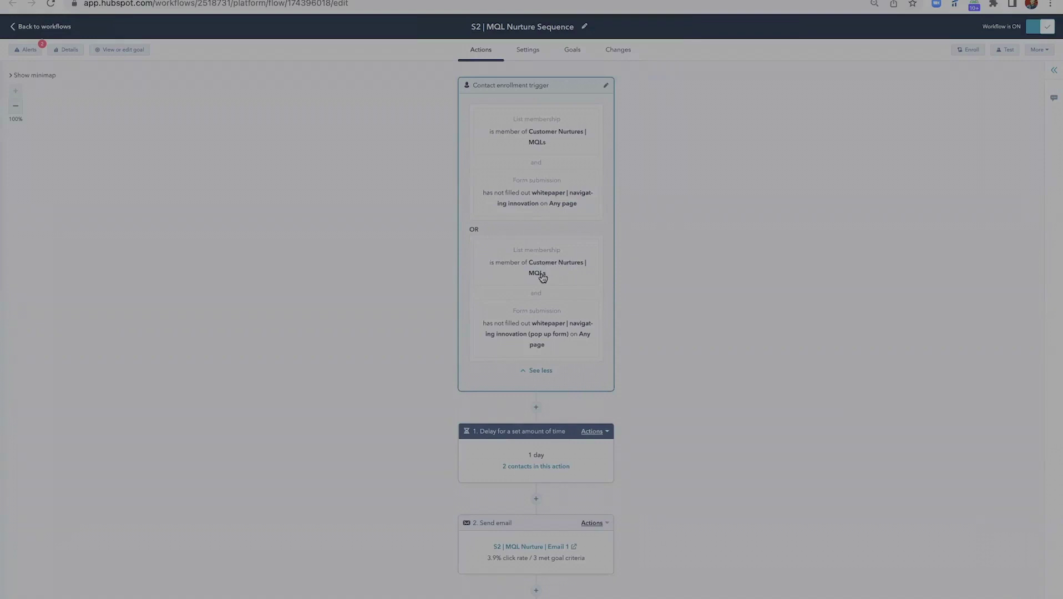
scroll(535, 278, "down", 1)
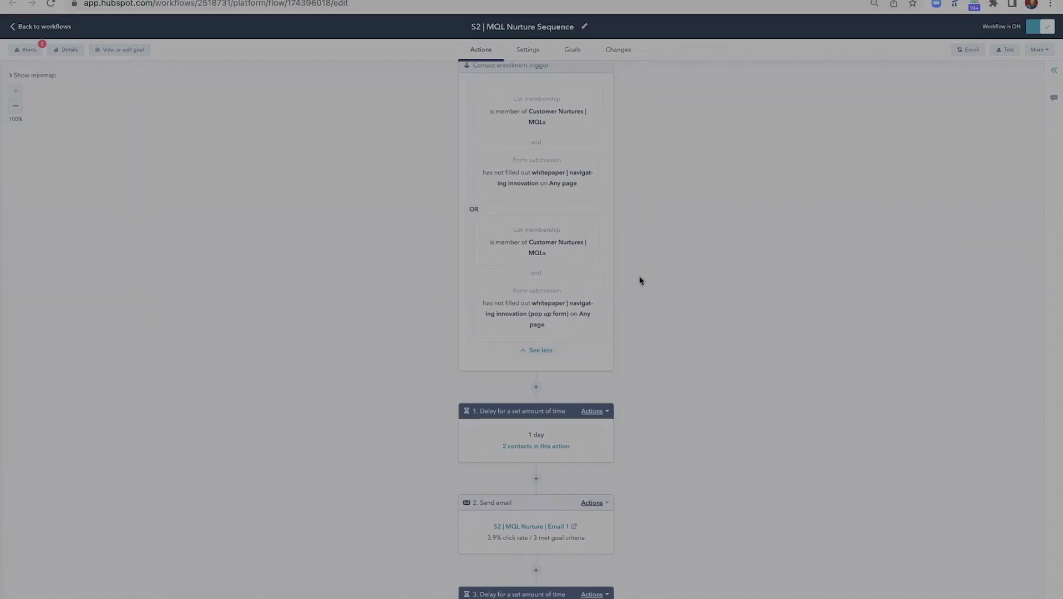
scroll(640, 277, "down", 3)
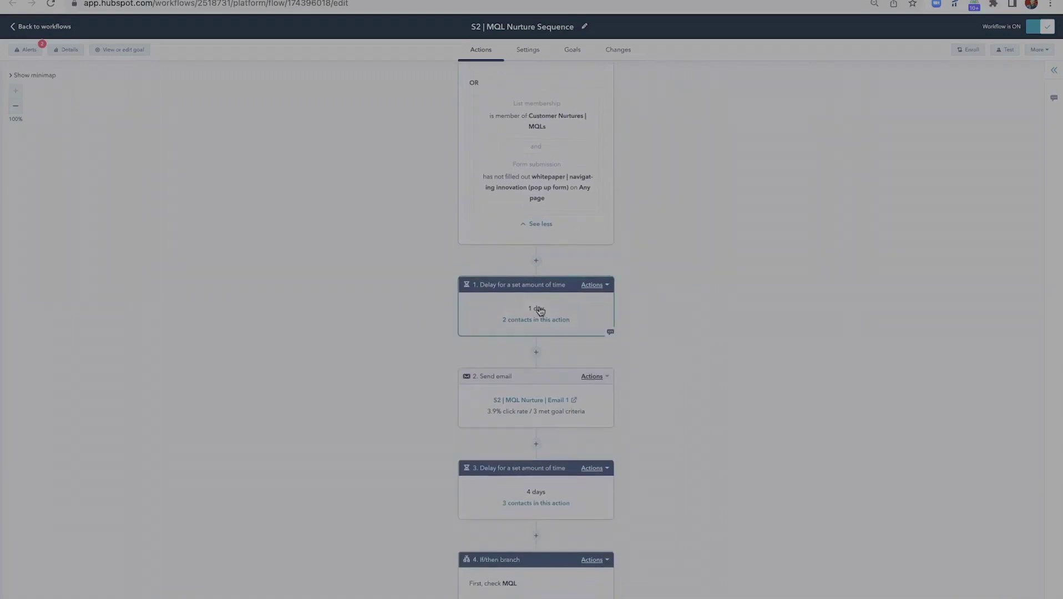
scroll(612, 305, "down", 1)
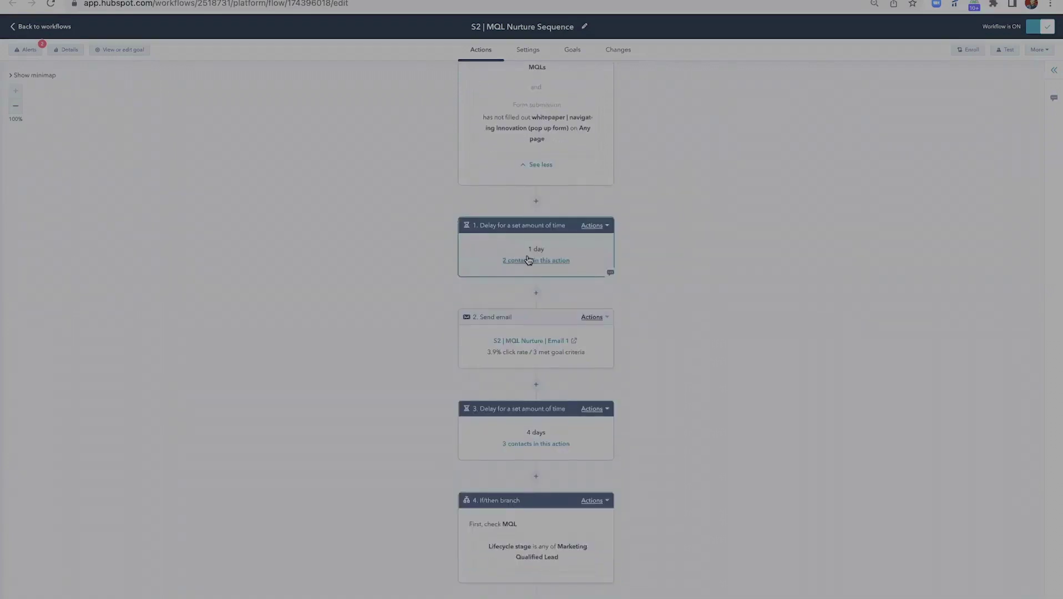
left_click(556, 263)
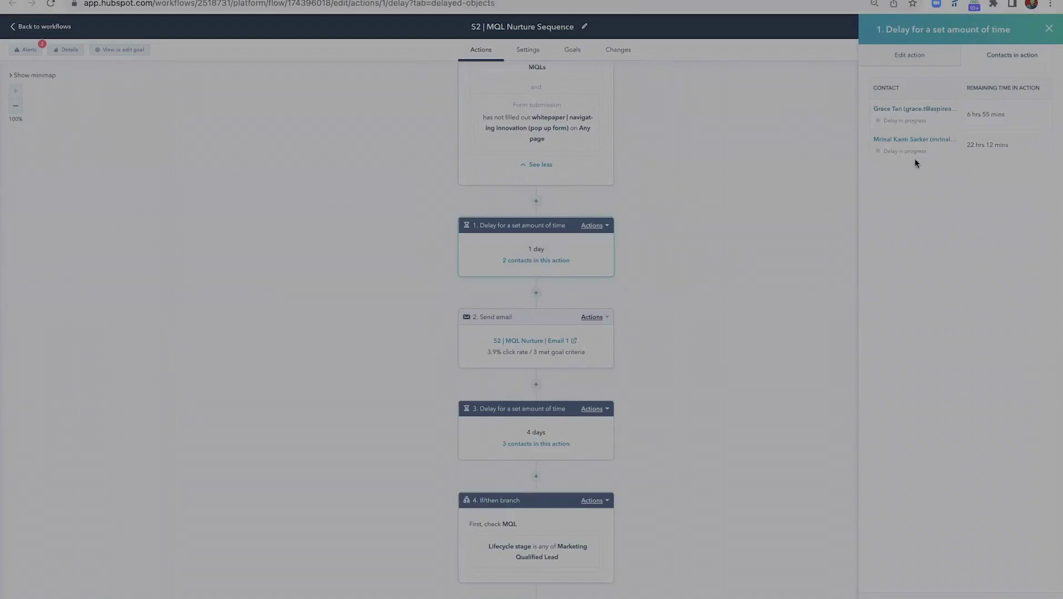
left_click(1047, 30)
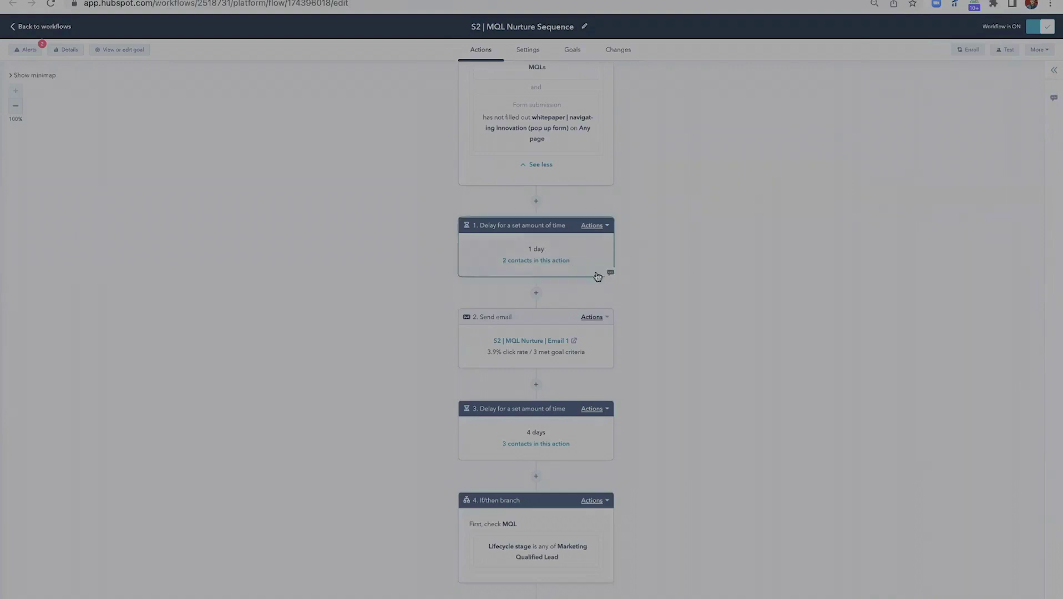
Examine the nurture sequence from the first email through the second delay and MQL if/then branch to the second email
scroll(542, 279, "down", 2)
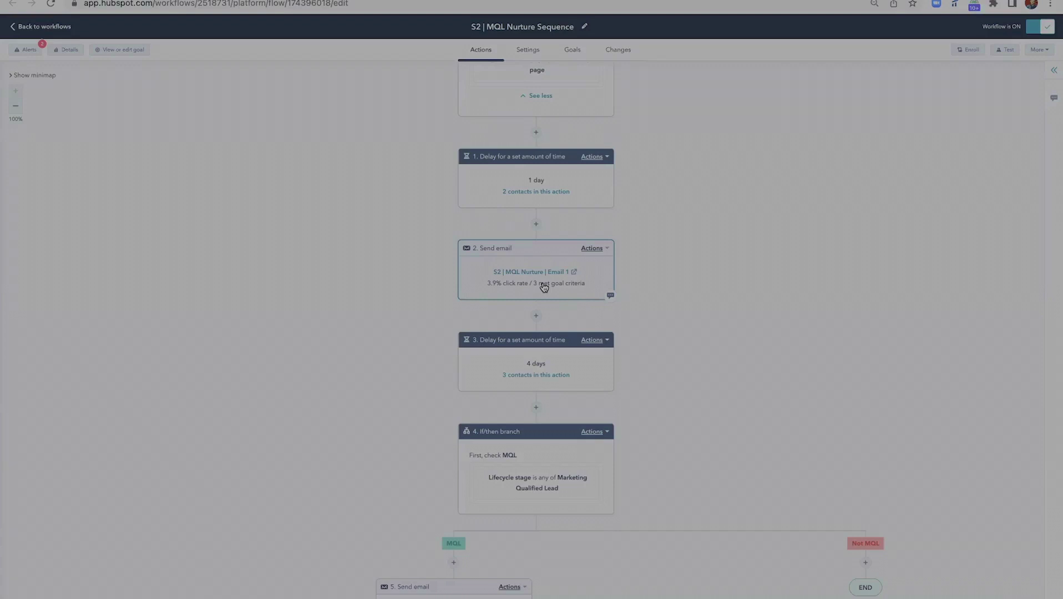
scroll(541, 281, "down", 2)
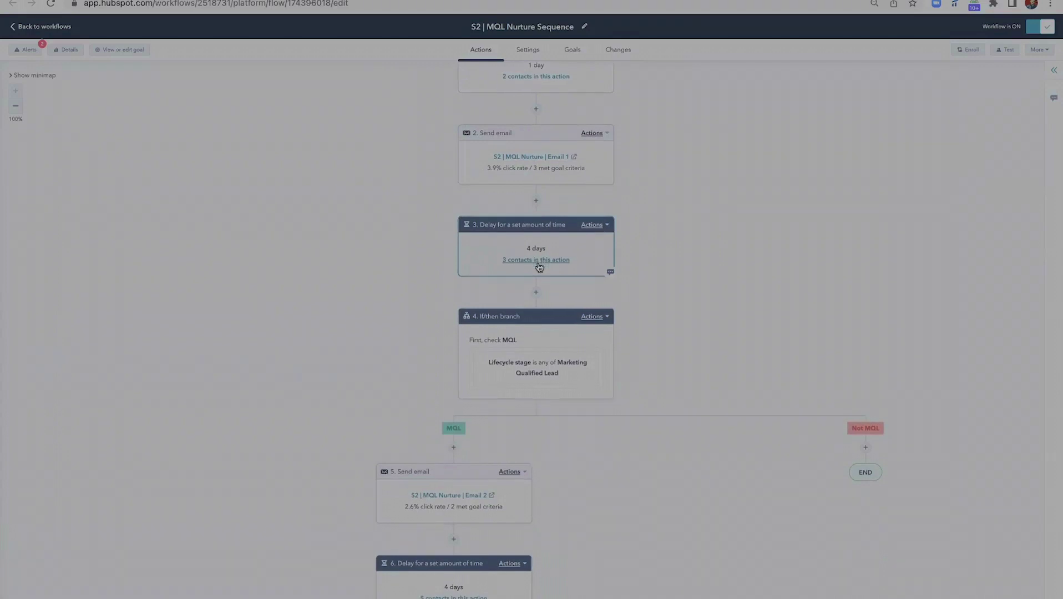
scroll(534, 265, "down", 1)
scroll(525, 289, "down", 2)
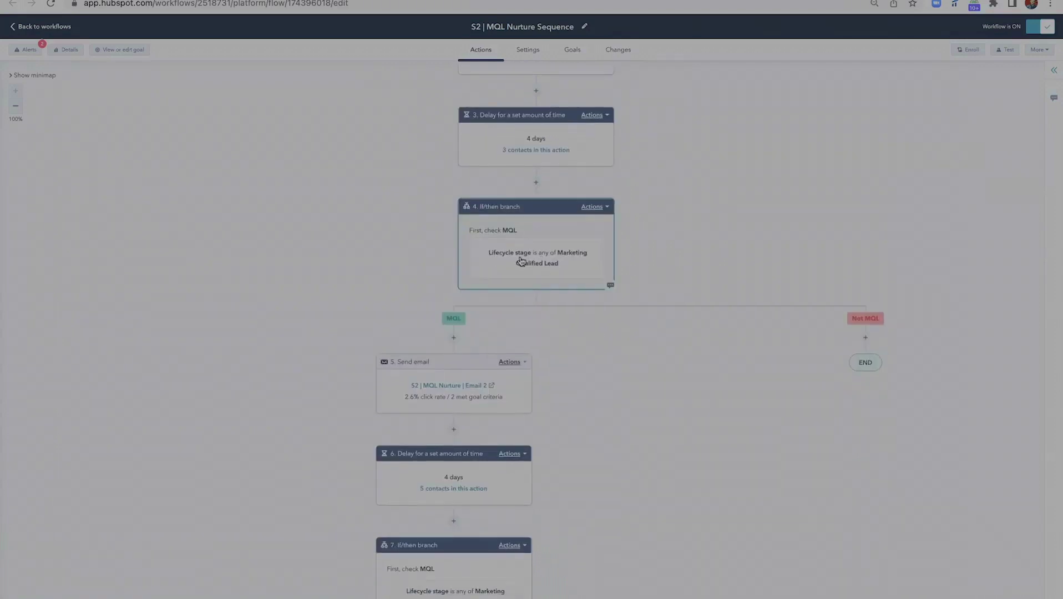
scroll(520, 260, "down", 2)
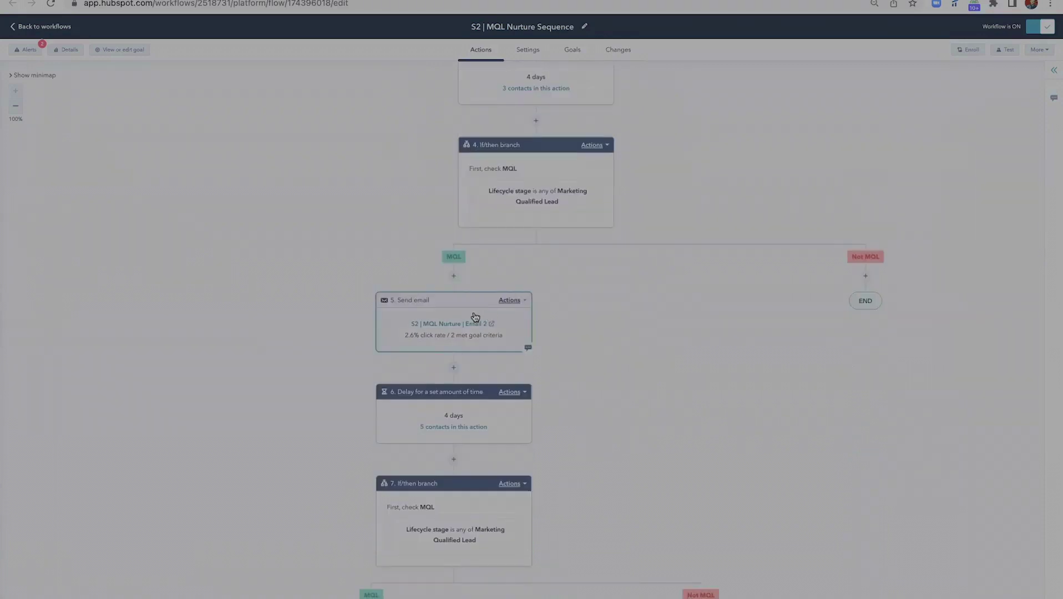
scroll(465, 344, "down", 1)
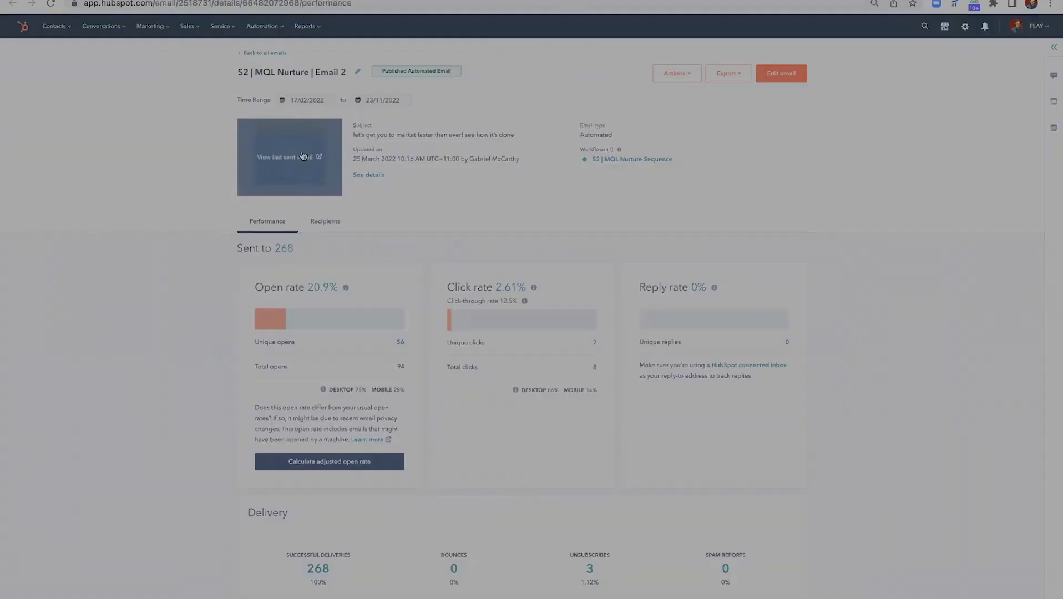
Preview the last sent version of S2 | MQL Nurture | Email 2, read through its content, and return to the workflow
left_click(289, 157)
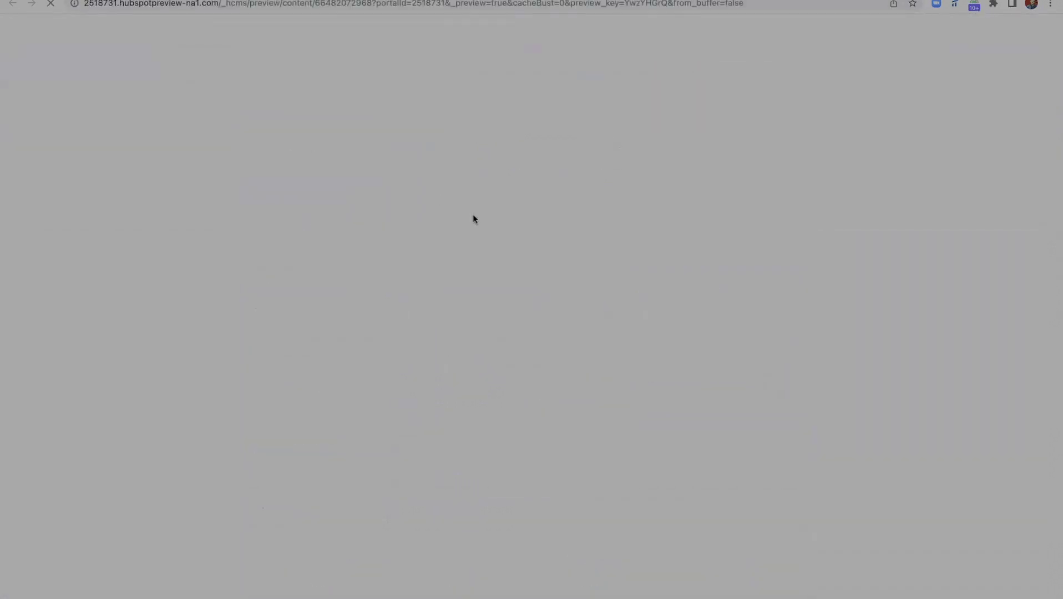
scroll(460, 333, "down", 2)
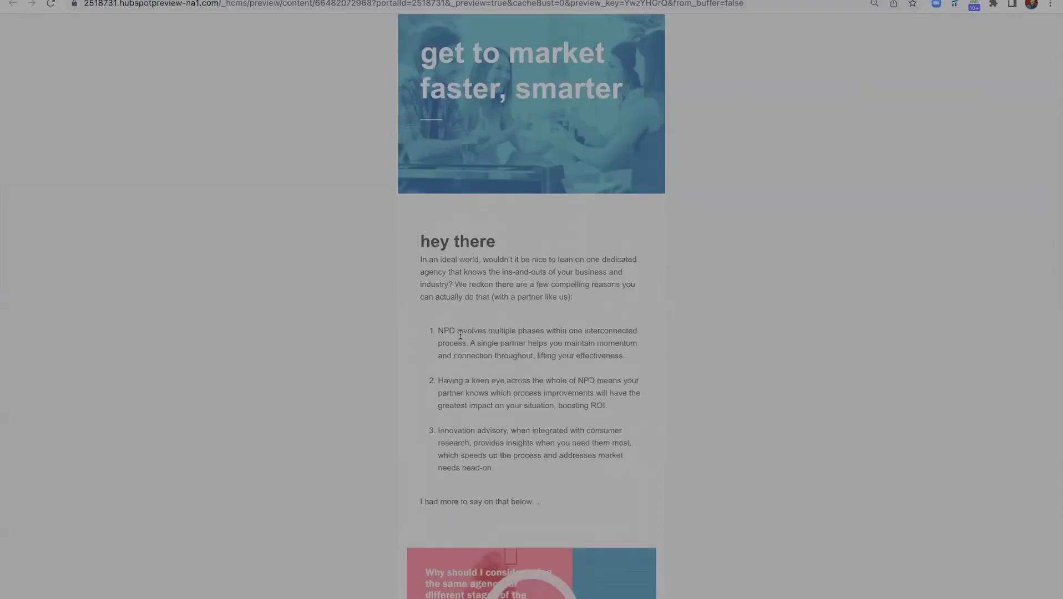
scroll(463, 305, "down", 1)
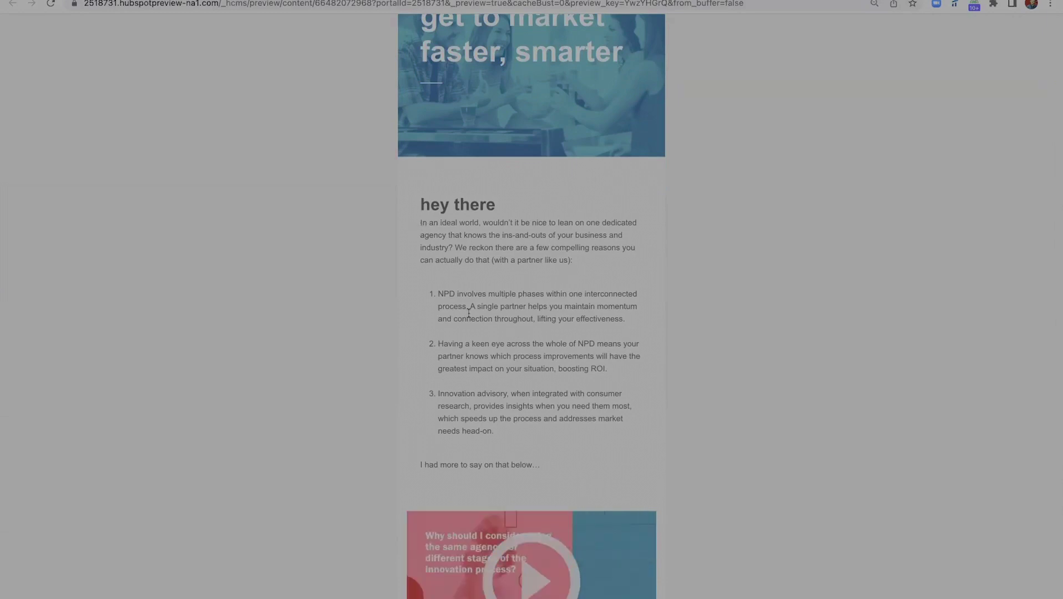
scroll(465, 302, "down", 2)
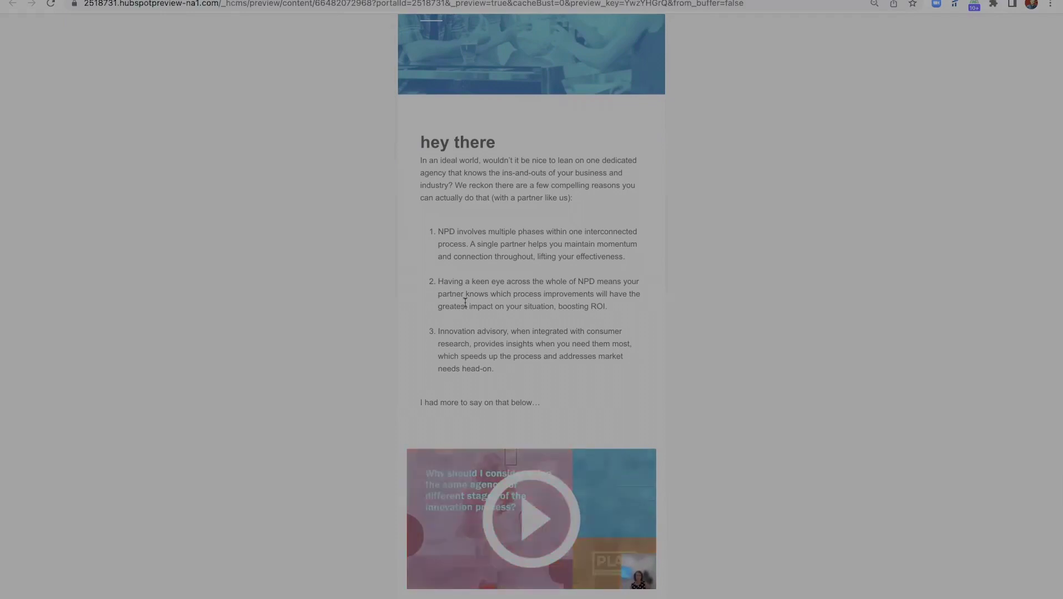
scroll(545, 294, "down", 2)
scroll(545, 295, "down", 5)
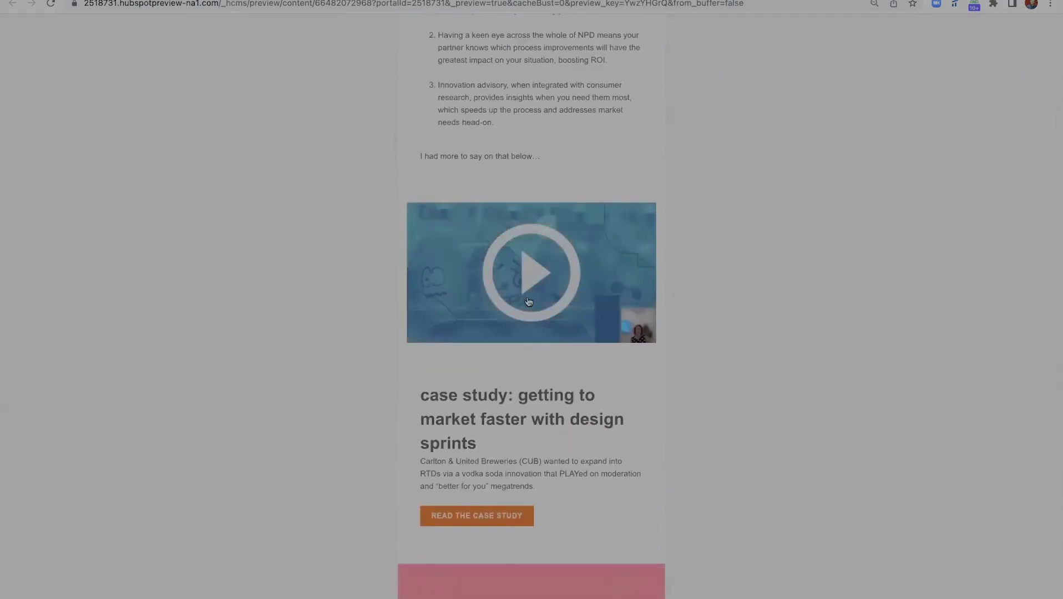
scroll(515, 328, "down", 3)
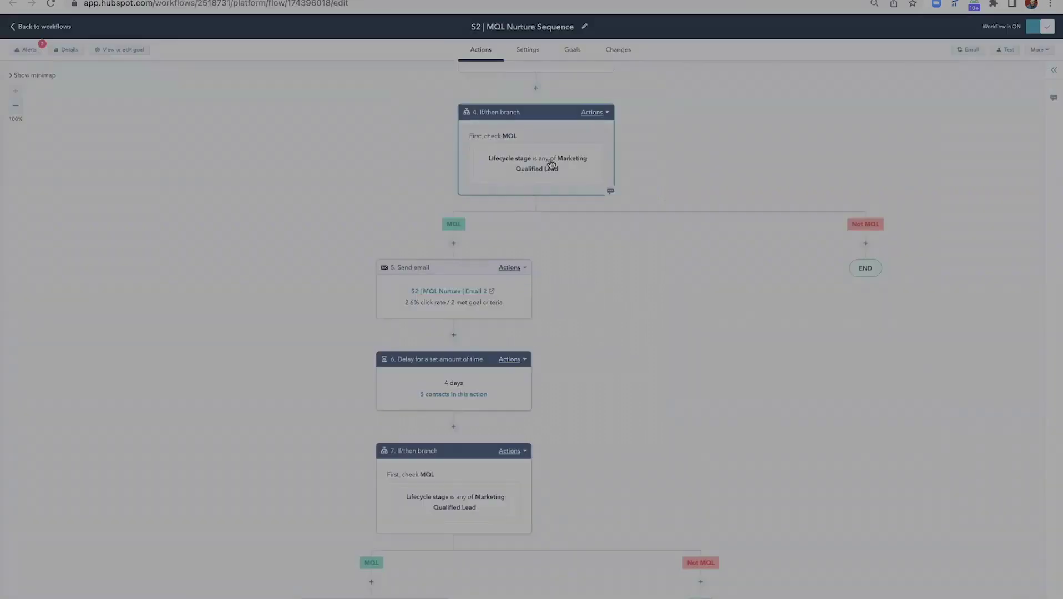
scroll(562, 127, "up", 6)
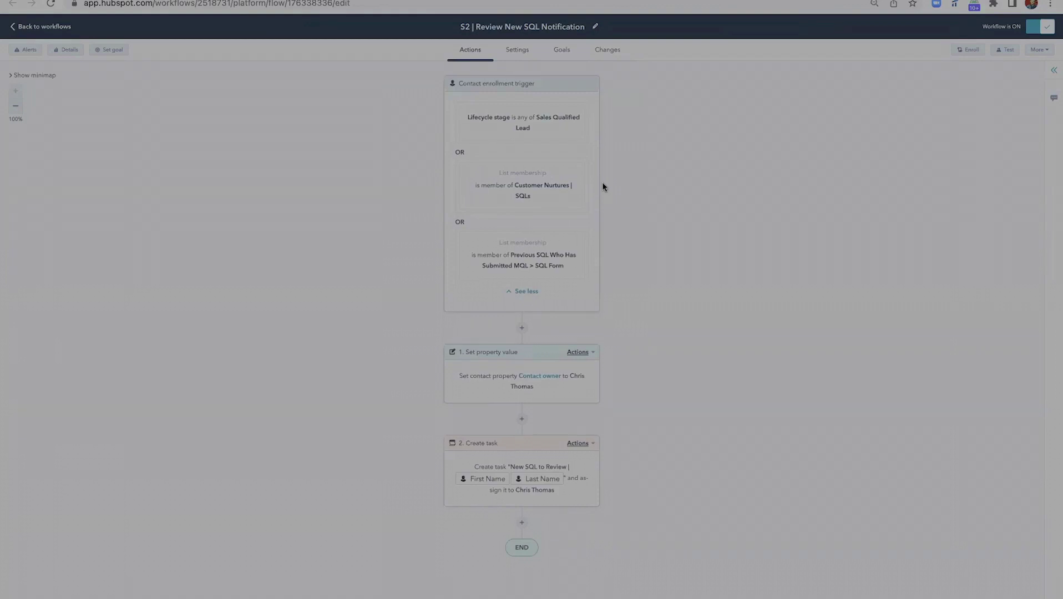
In S2 | Review New SQL Notification, examine the enrollment triggers and the action that sets the contact owner
scroll(601, 187, "down", 1)
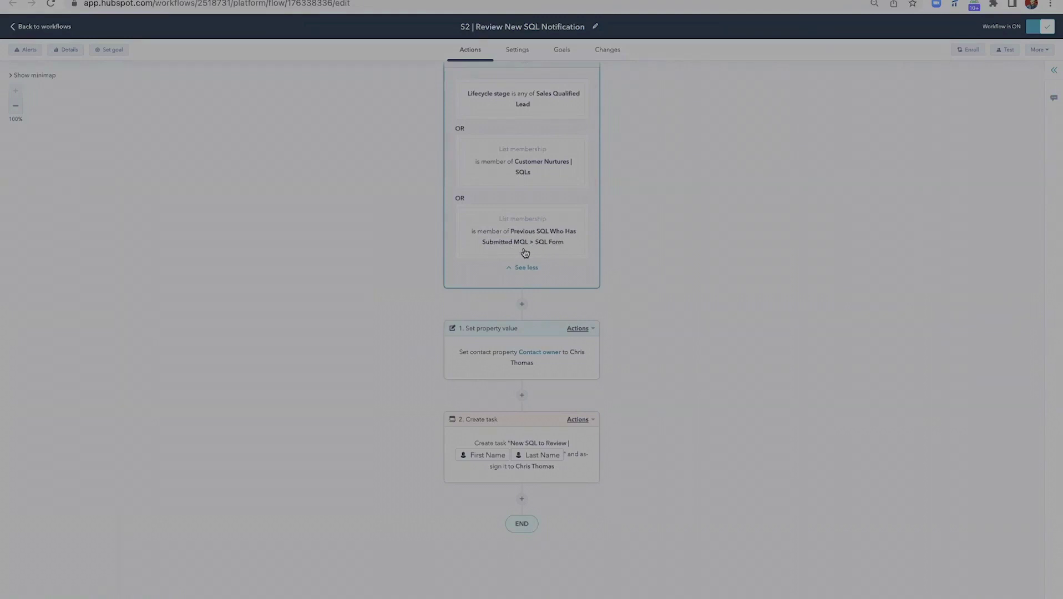
scroll(525, 252, "down", 1)
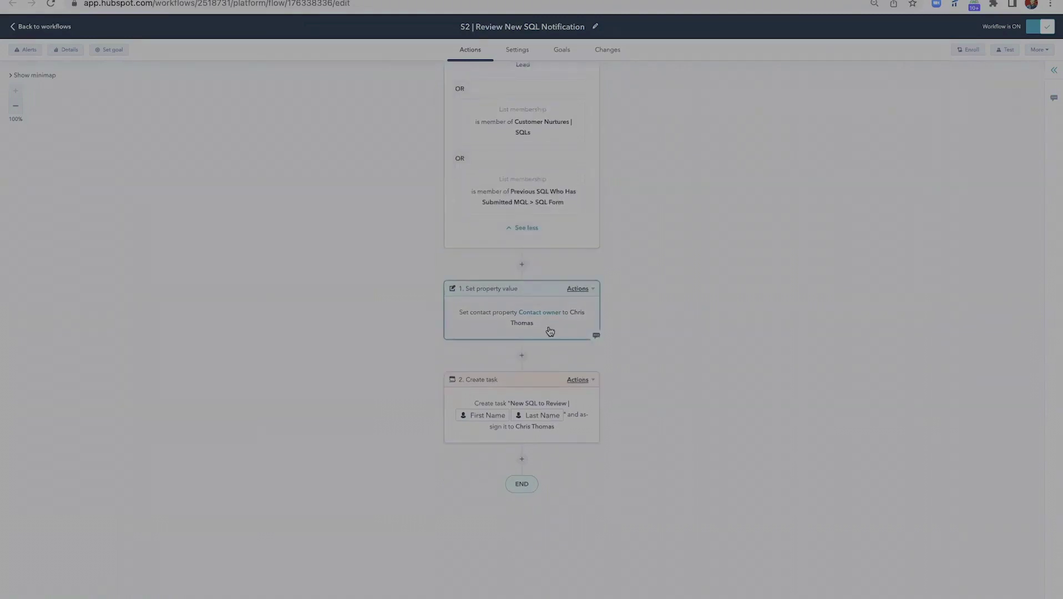
scroll(552, 330, "down", 1)
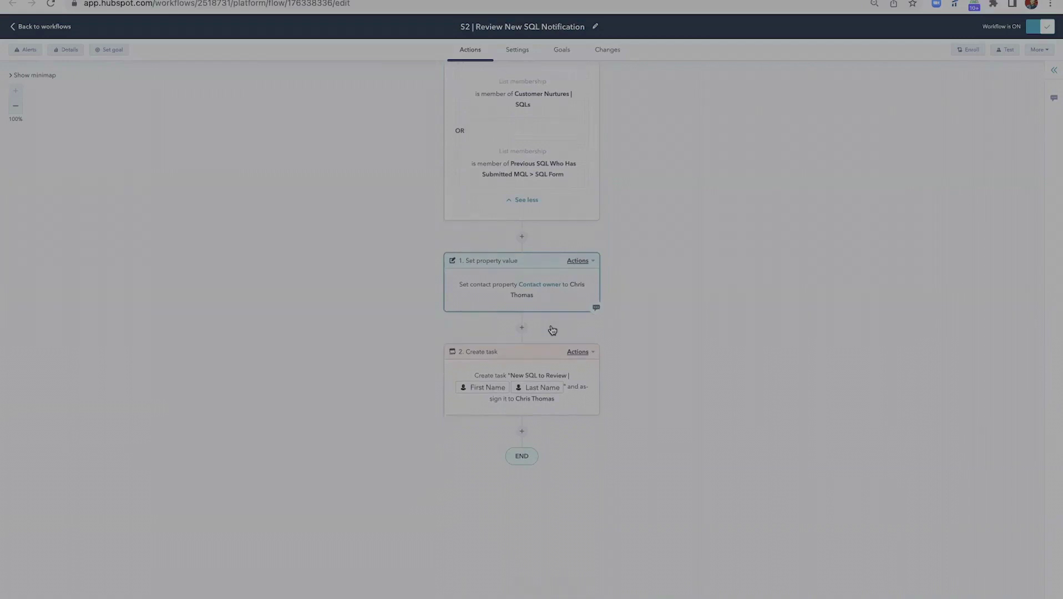
Open the Create task action and read its notes, from the follow-up instructions to the Lead Details tokens
left_click(566, 400)
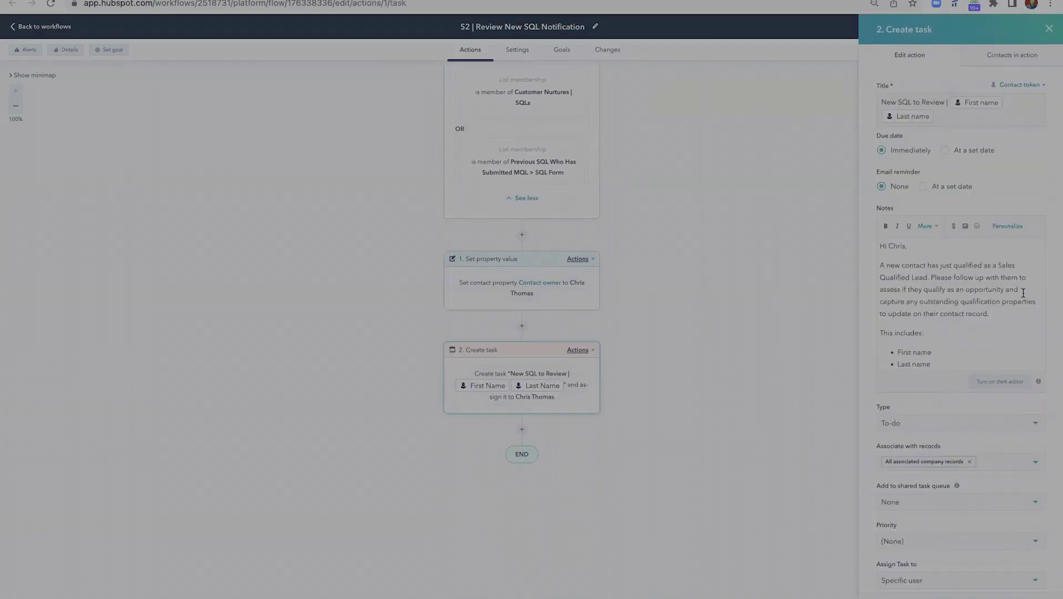
scroll(1023, 292, "down", 1)
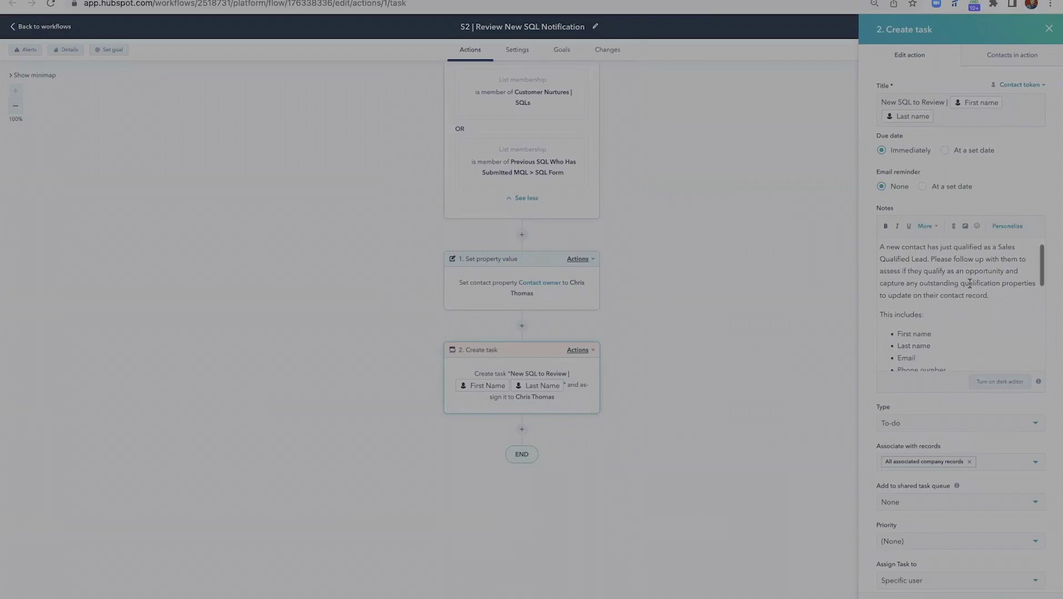
scroll(954, 284, "down", 3)
scroll(934, 284, "down", 1)
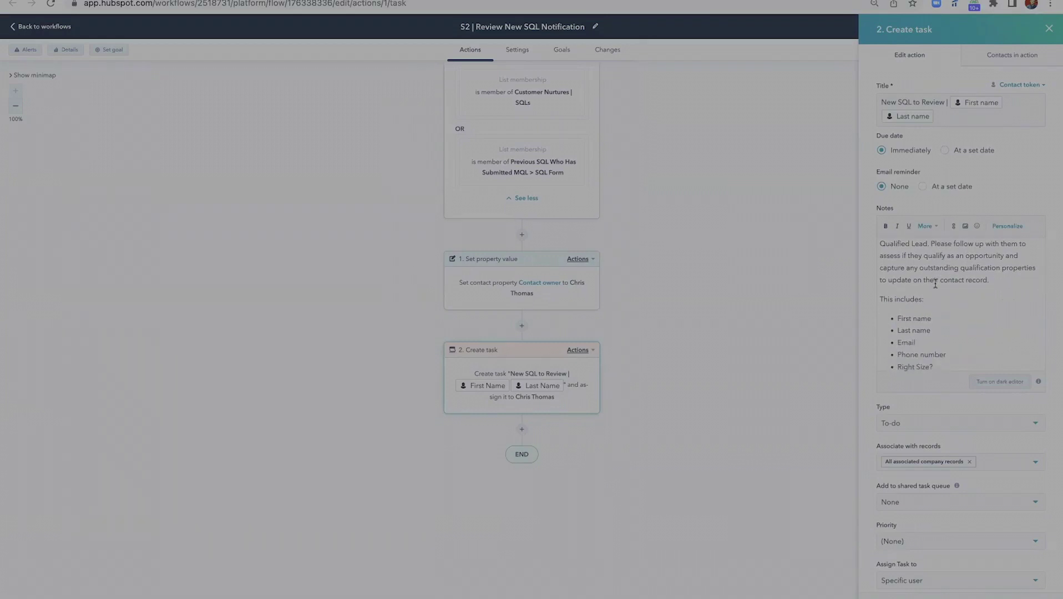
scroll(935, 284, "down", 6)
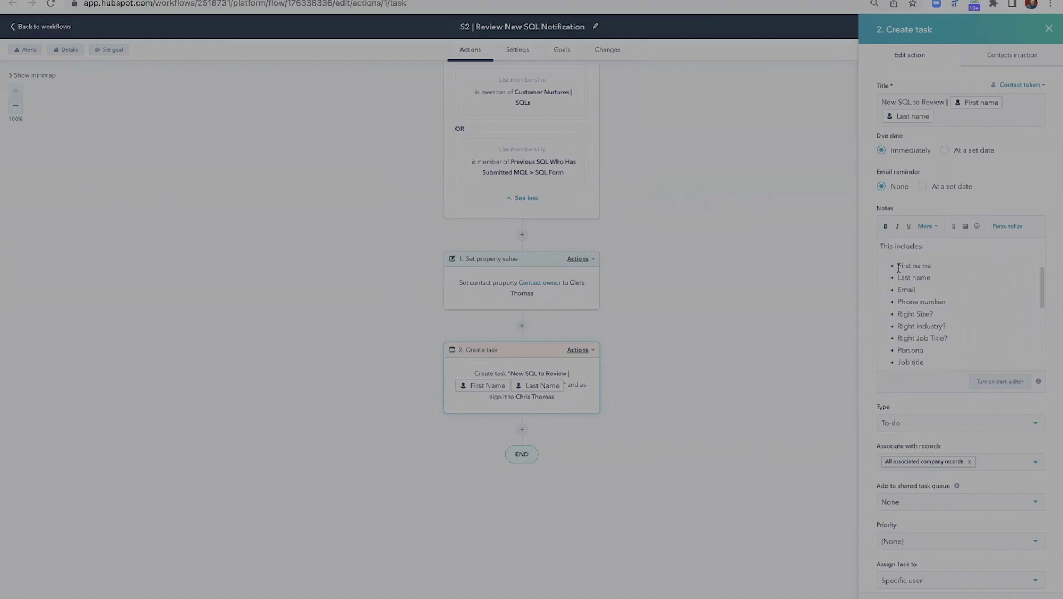
scroll(925, 310, "down", 4)
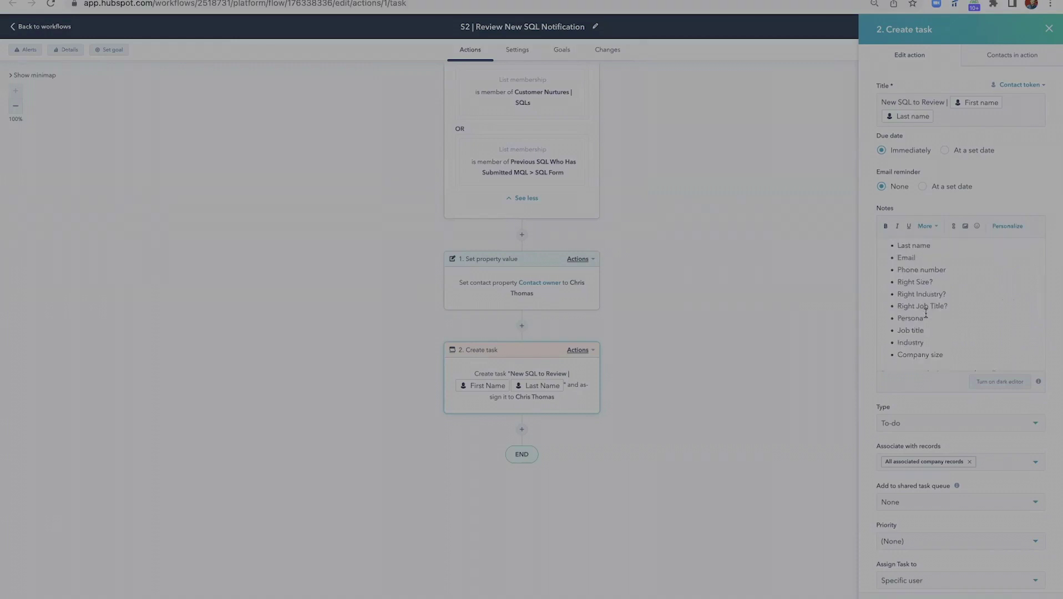
scroll(924, 333, "down", 14)
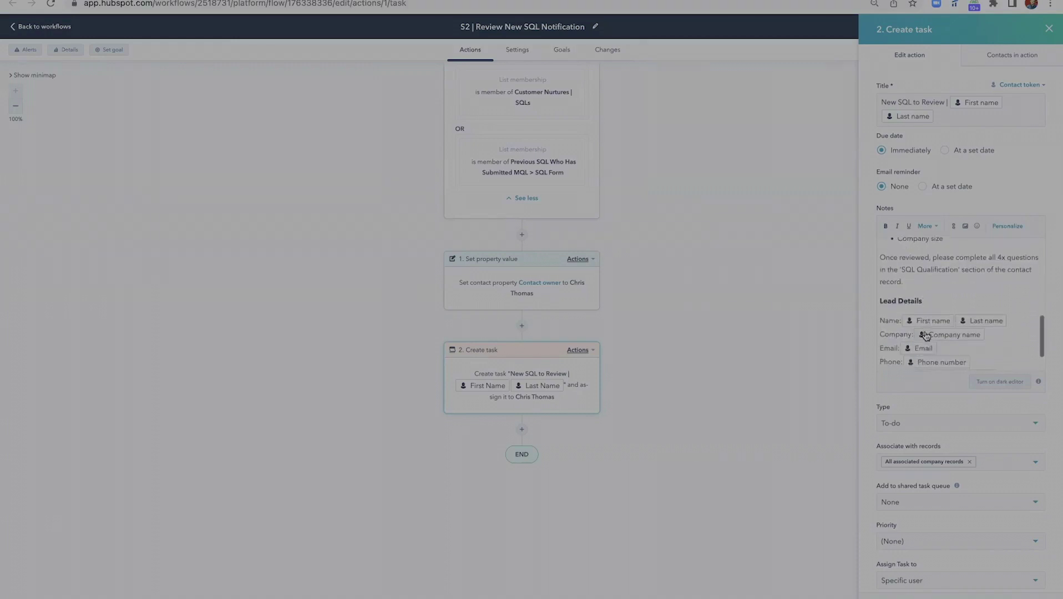
scroll(925, 335, "down", 5)
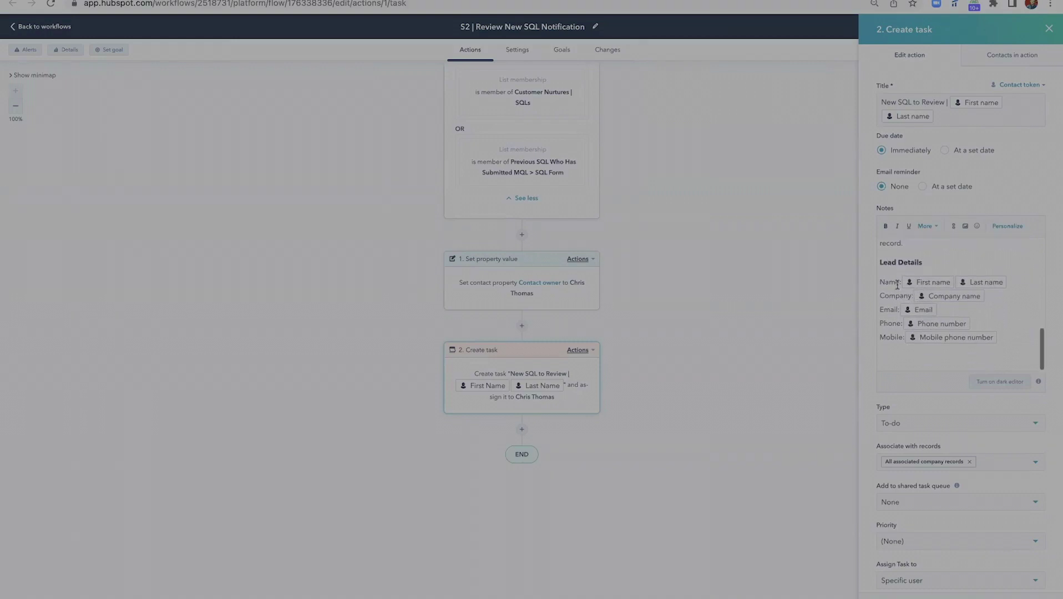